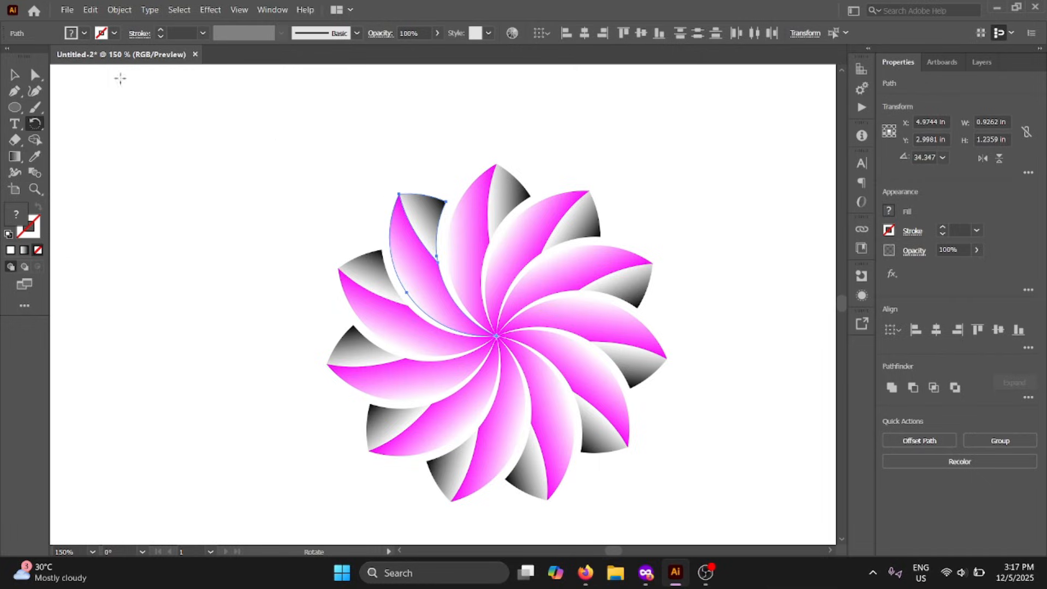
{"action": "left_click", "coordinate": [14, 75]}
{"action": "left_click", "coordinate": [143, 103]}
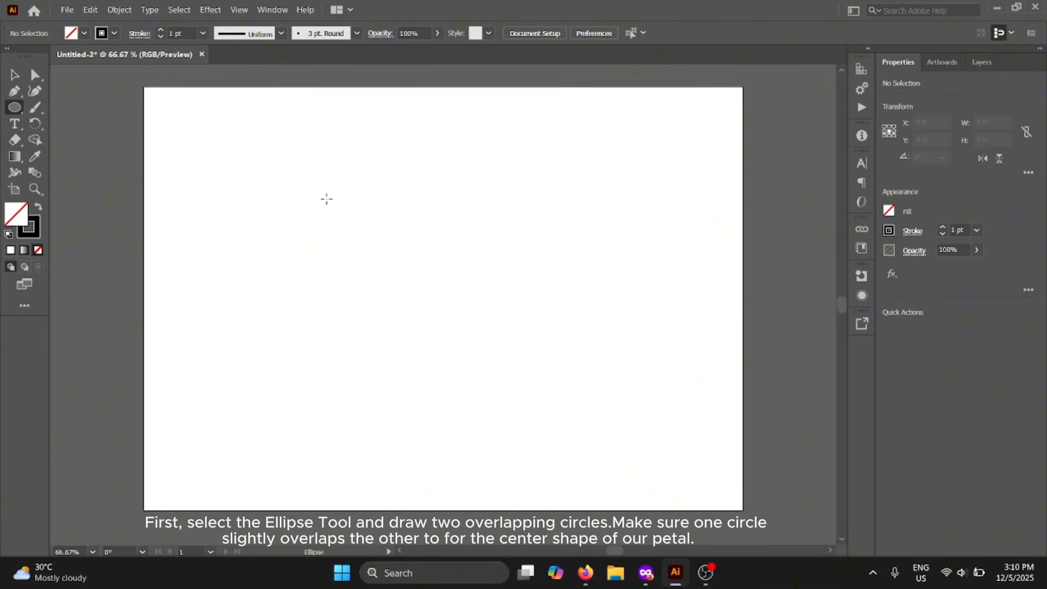
Step: Draw a circle about 1.72 in wide and place a copy about 0.86 in to its right so the two overlap
{"action": "left_click_drag", "start_coordinate": [309, 177], "coordinate": [398, 266]}
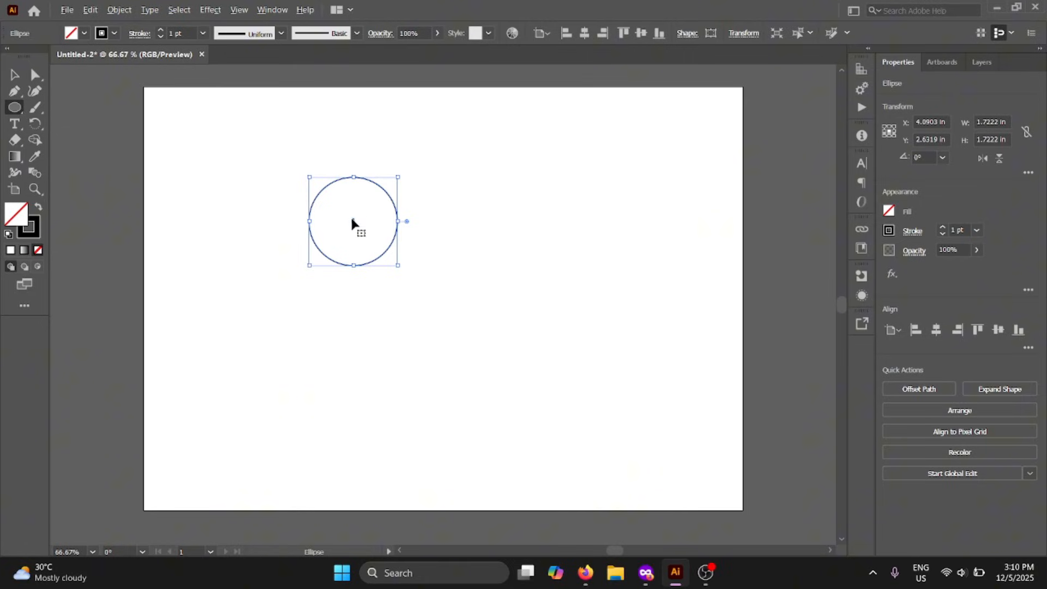
{"action": "key", "text": "v"}
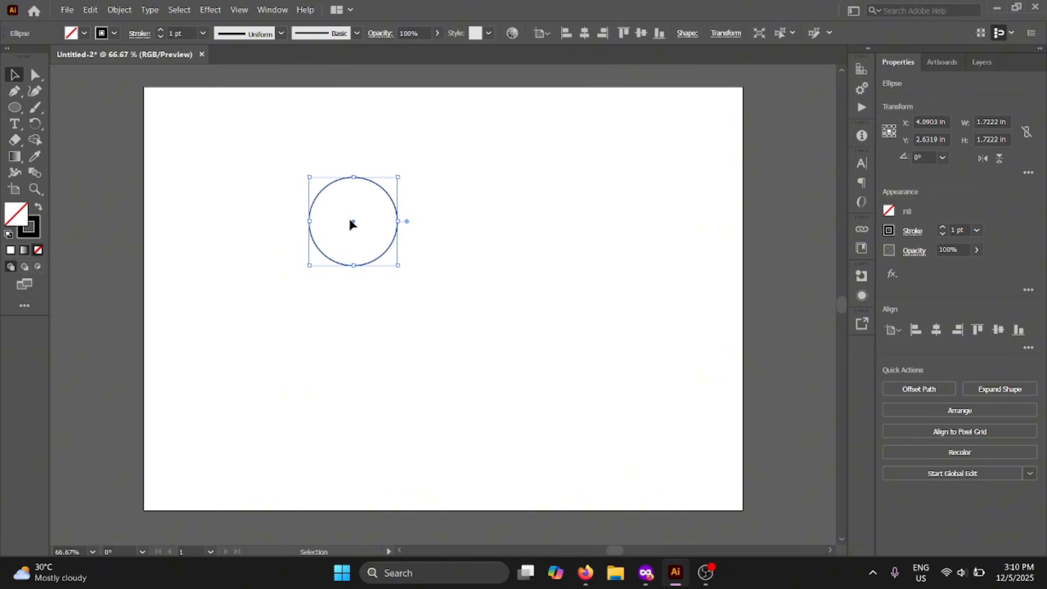
{"action": "left_click_drag", "start_coordinate": [353, 223], "coordinate": [398, 223]}
{"action": "left_click", "coordinate": [475, 190]}
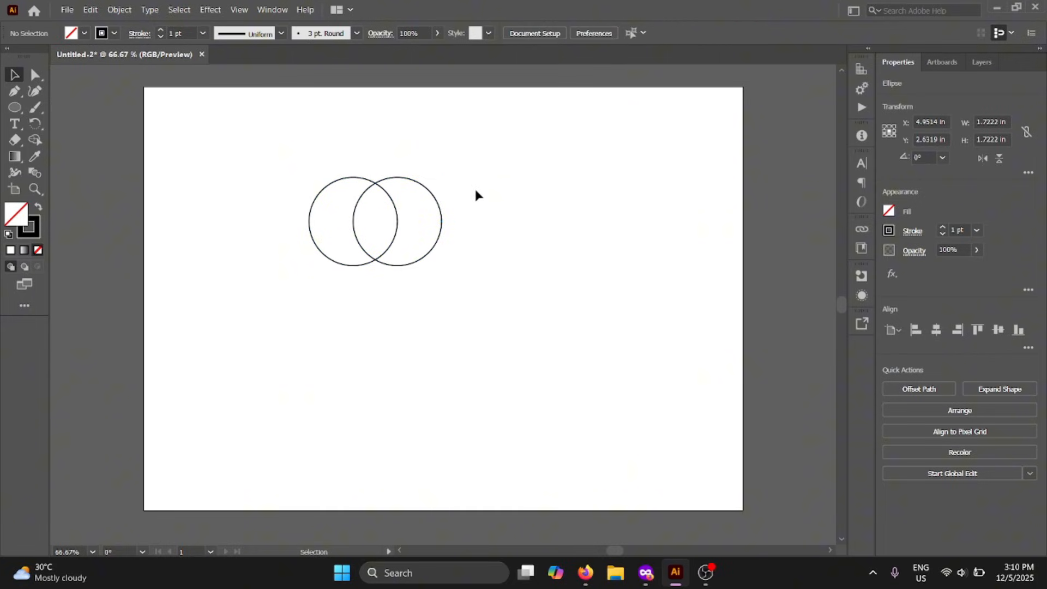
Step: Move both overlapping circles together about 0.92 in right and 0.24 in down on the artboard
{"action": "left_click_drag", "start_coordinate": [261, 144], "coordinate": [480, 292]}
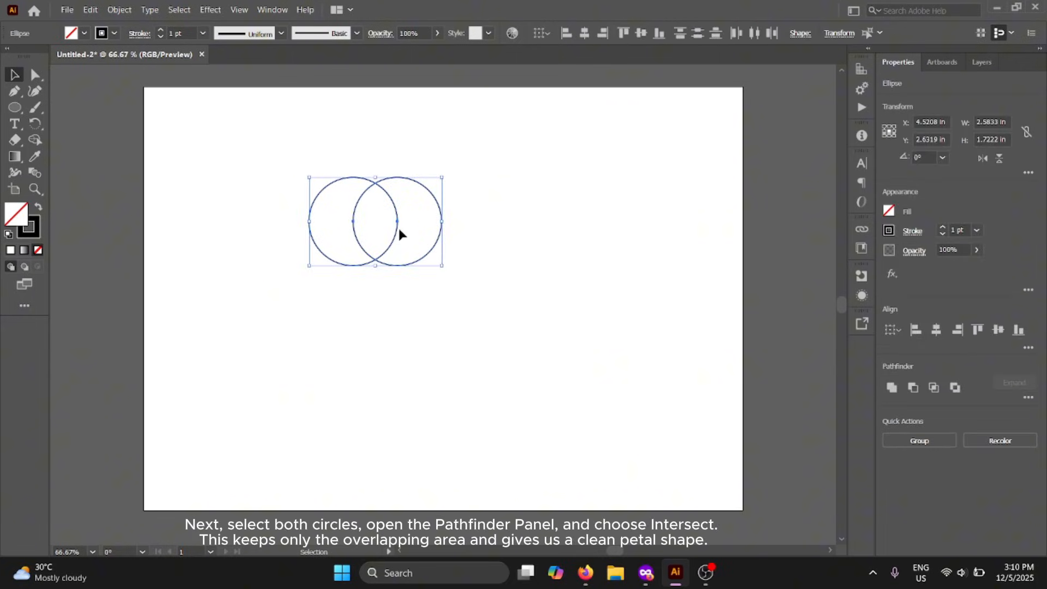
{"action": "left_click_drag", "start_coordinate": [400, 234], "coordinate": [445, 246]}
{"action": "left_click", "coordinate": [511, 178]}
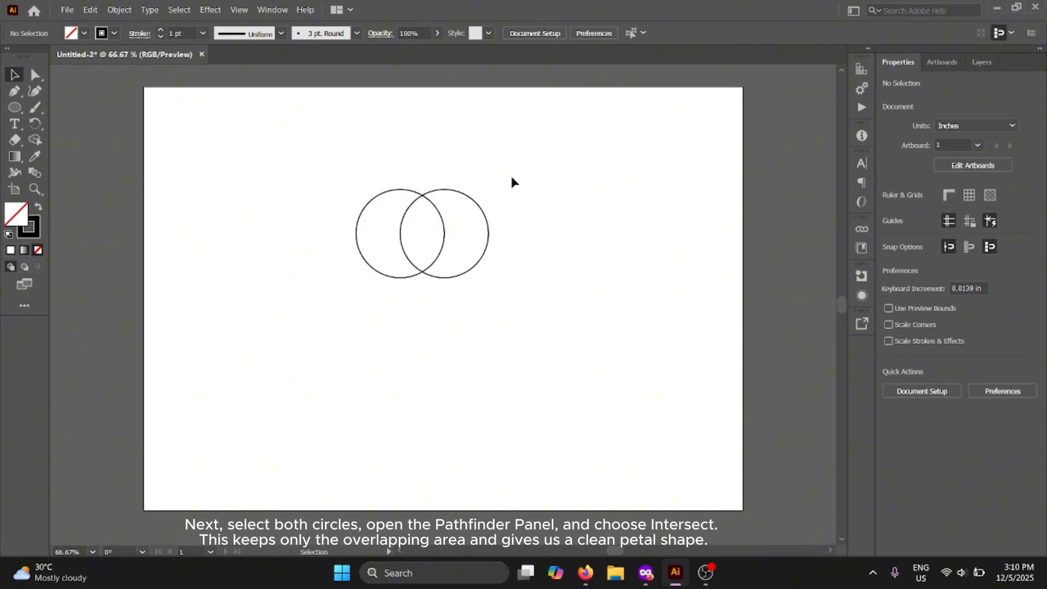
Step: Intersect the two circles with Pathfinder so only the overlapping petal shape is kept
{"action": "key", "text": "ctrl+1"}
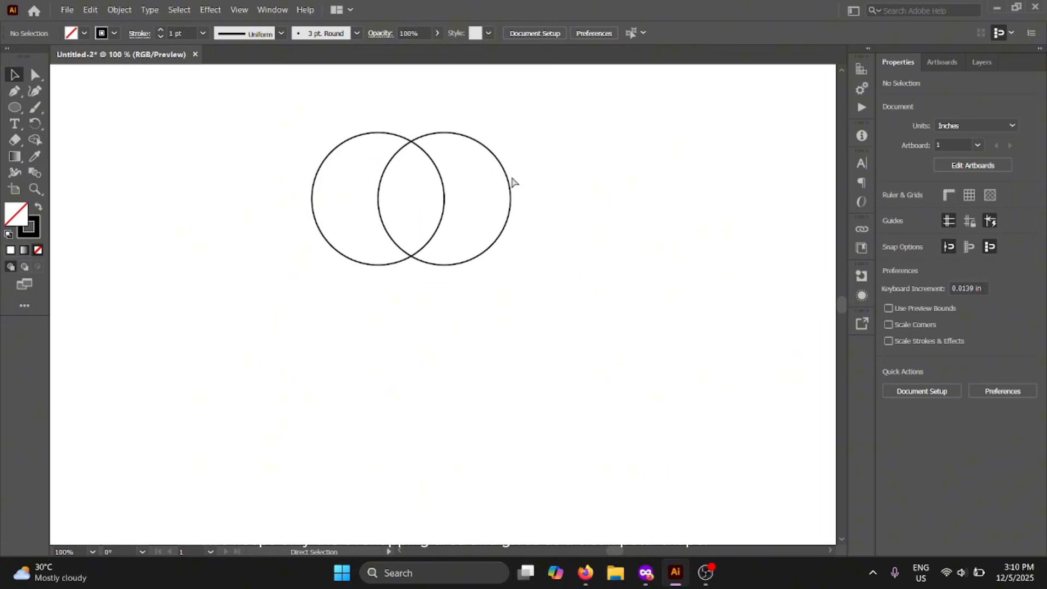
{"action": "scroll", "coordinate": [502, 213], "scroll_direction": "up", "scroll_amount": 3}
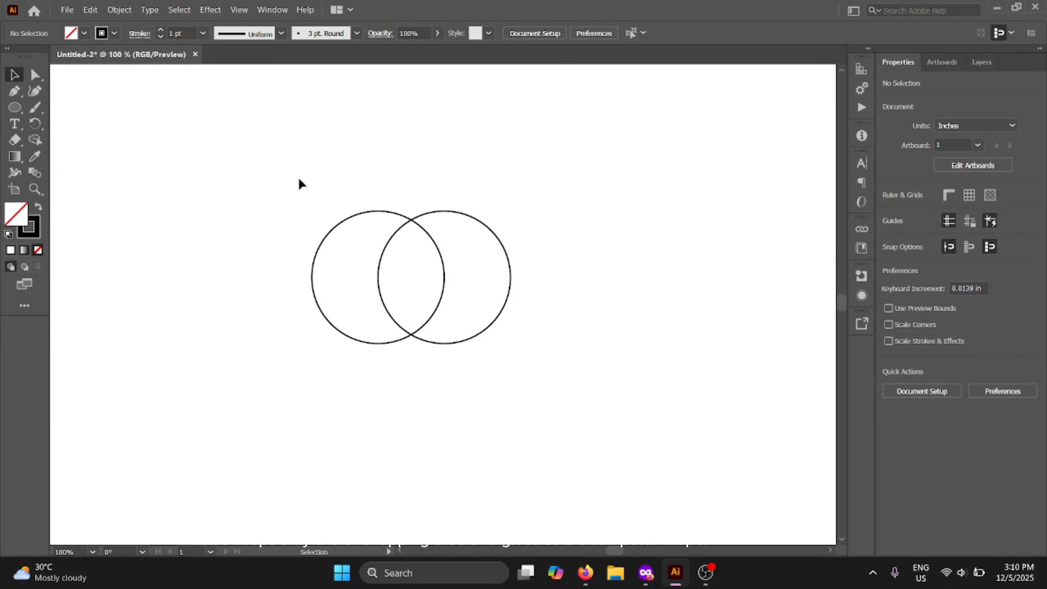
{"action": "left_click_drag", "start_coordinate": [301, 188], "coordinate": [426, 266]}
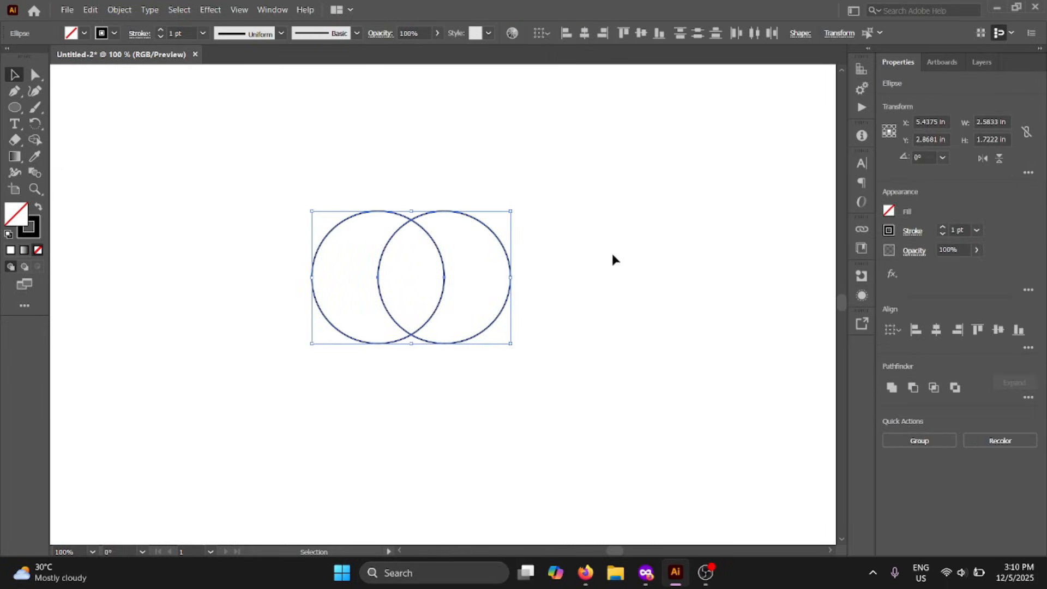
{"action": "left_click", "coordinate": [934, 387]}
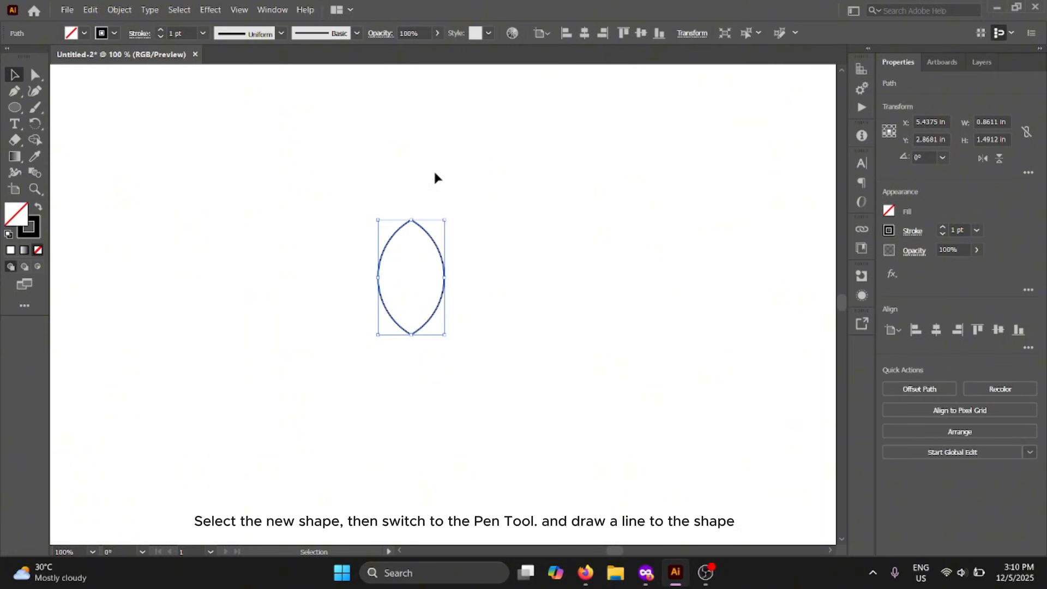
{"action": "left_click", "coordinate": [392, 186]}
{"action": "left_click_drag", "start_coordinate": [327, 185], "coordinate": [477, 382]}
{"action": "left_click", "coordinate": [507, 260]}
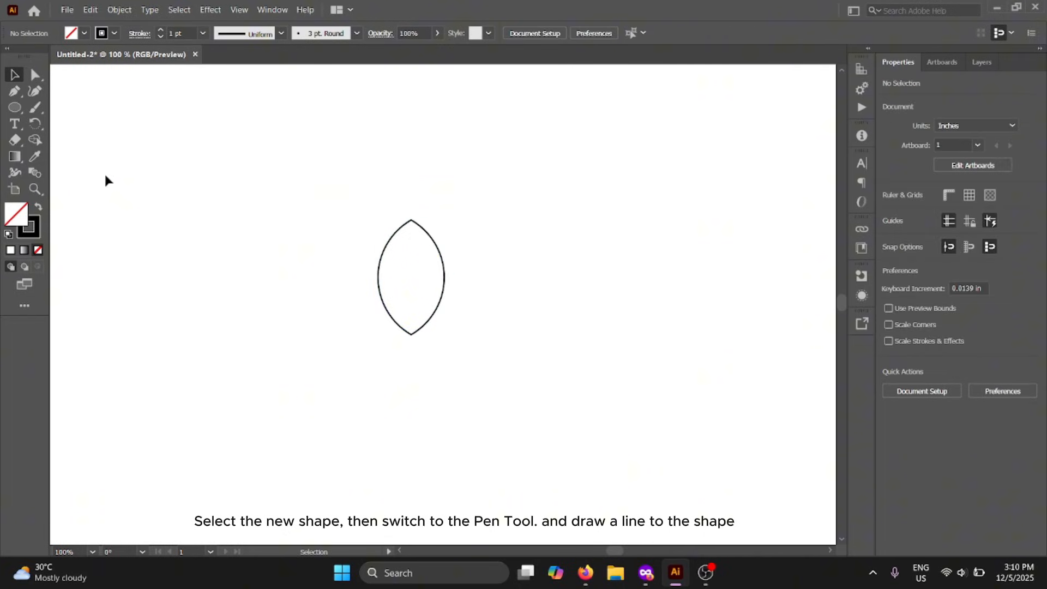
Step: Draw a straight vertical line with the Pen tool from the petal's upper tip to its lower tip
{"action": "left_click", "coordinate": [15, 93]}
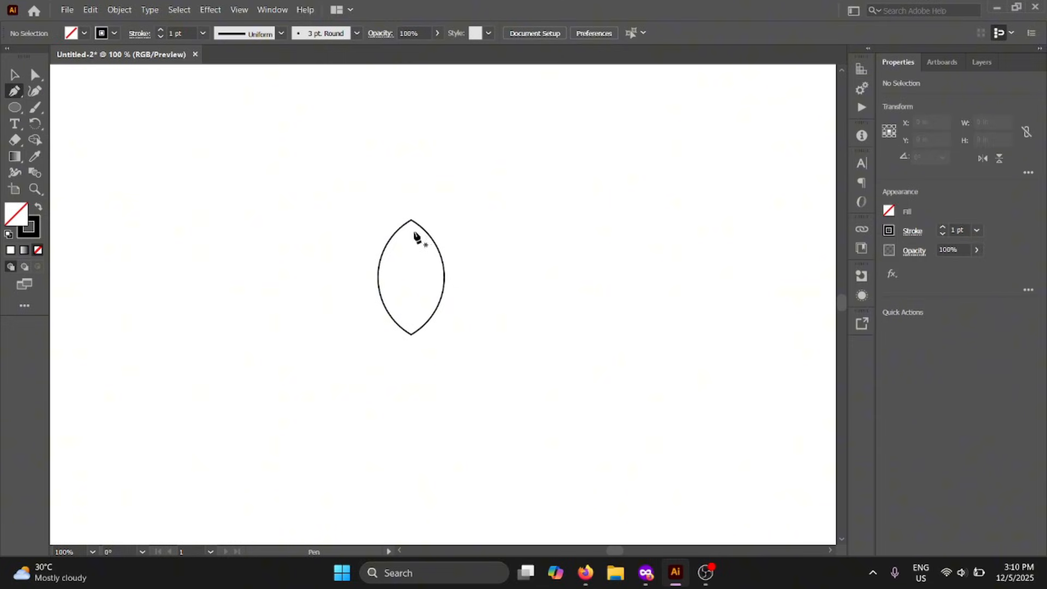
{"action": "left_click", "coordinate": [412, 221]}
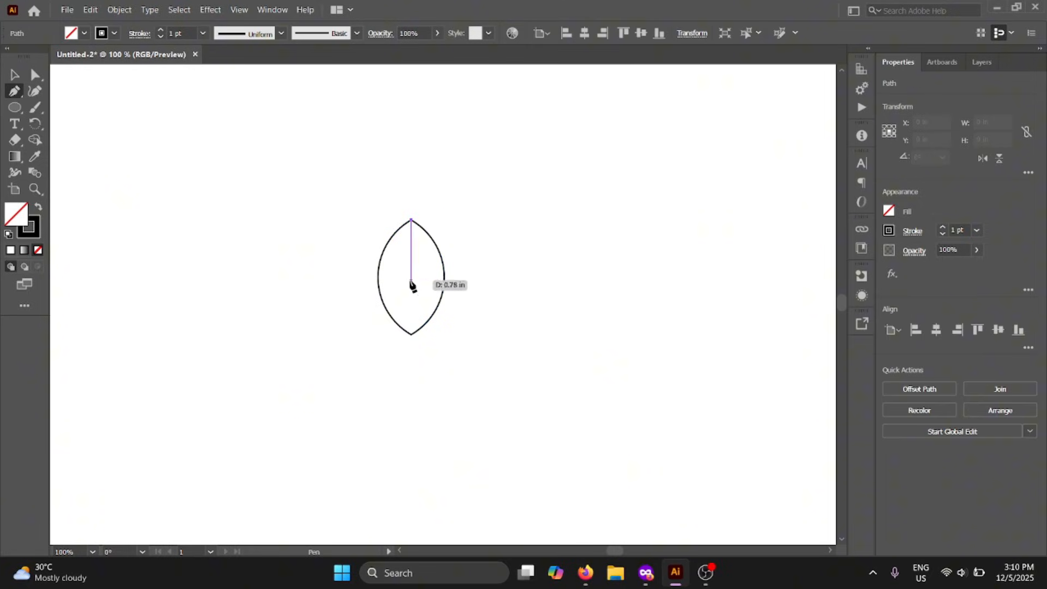
{"action": "left_click", "coordinate": [412, 334]}
{"action": "left_click", "coordinate": [412, 335]}
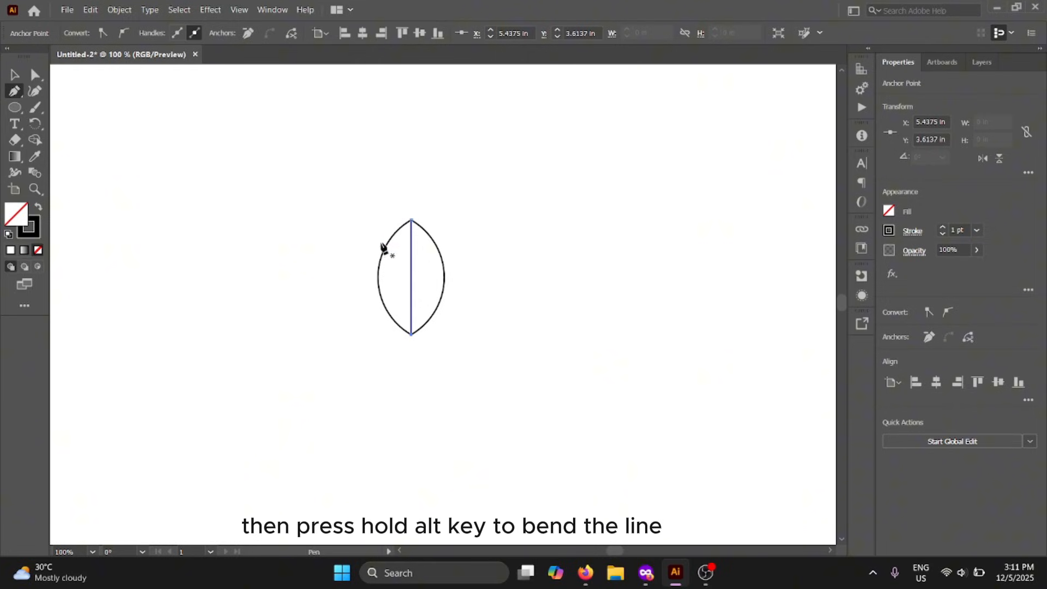
Step: Bend the petal's centre line into a gentle S-curve, bowing left near the upper tip and right near the lower tip
{"action": "key", "text": "alt"}
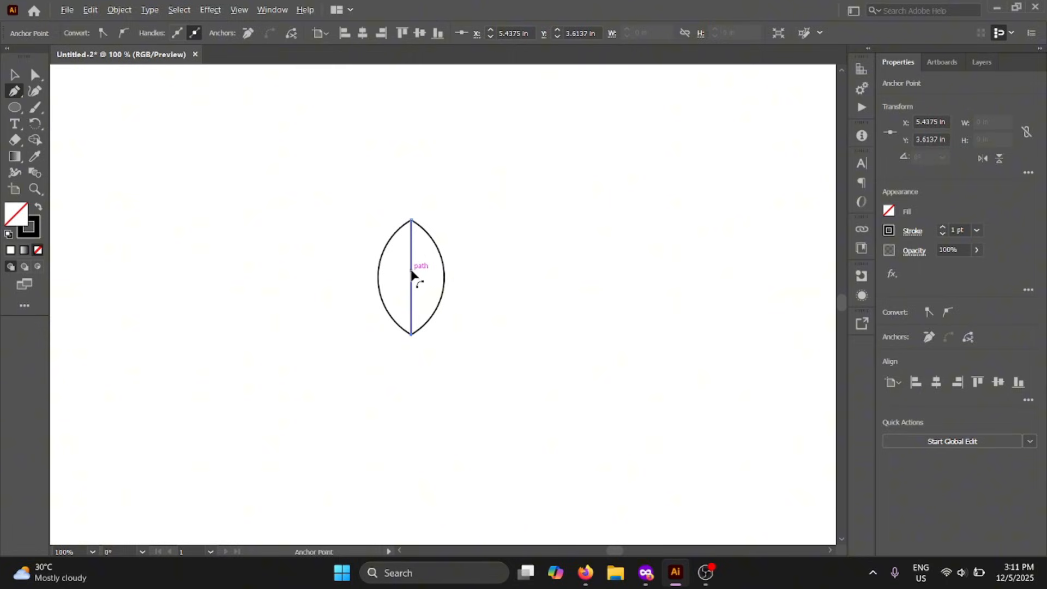
{"action": "left_click_drag", "start_coordinate": [413, 276], "coordinate": [424, 314]}
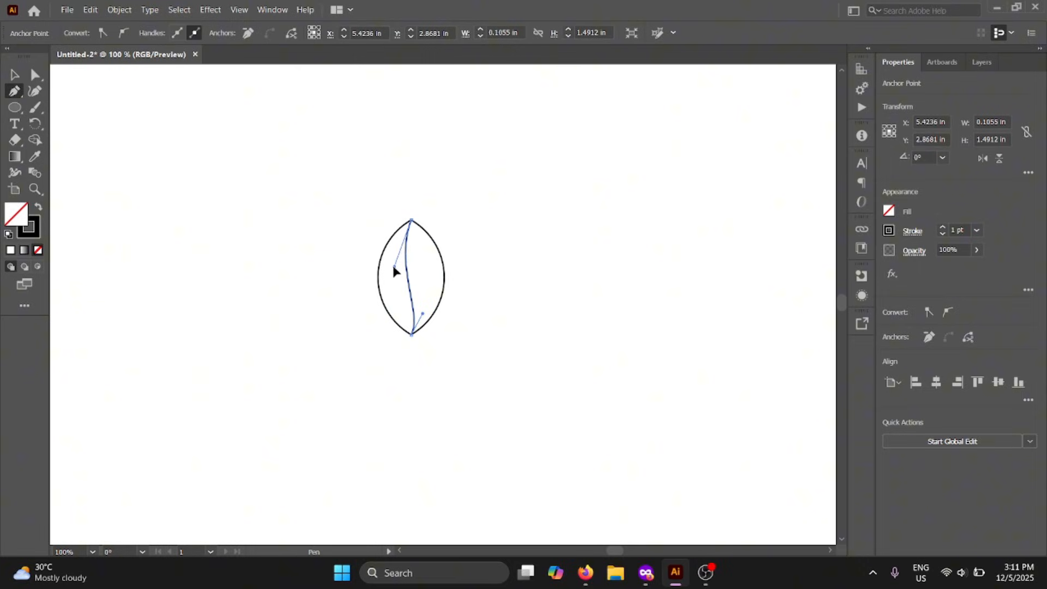
{"action": "left_click_drag", "start_coordinate": [393, 267], "coordinate": [394, 267]}
{"action": "left_click", "coordinate": [15, 75]}
{"action": "left_click", "coordinate": [255, 153]}
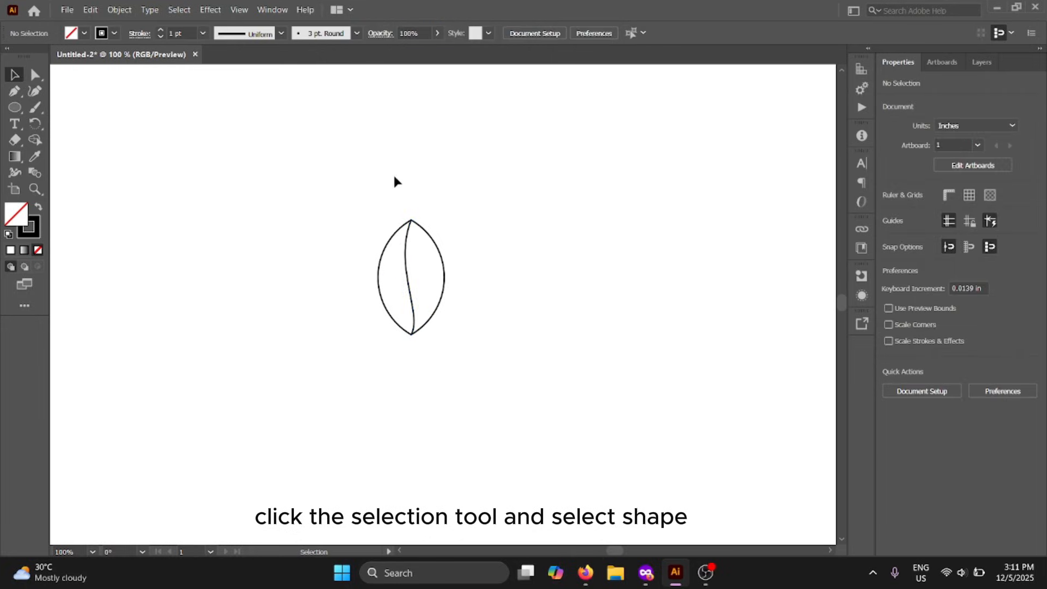
Step: Rotate a copy of the petal and its centre line about 27° clockwise around the petal's lower tip
{"action": "key", "text": "ctrl+equal"}
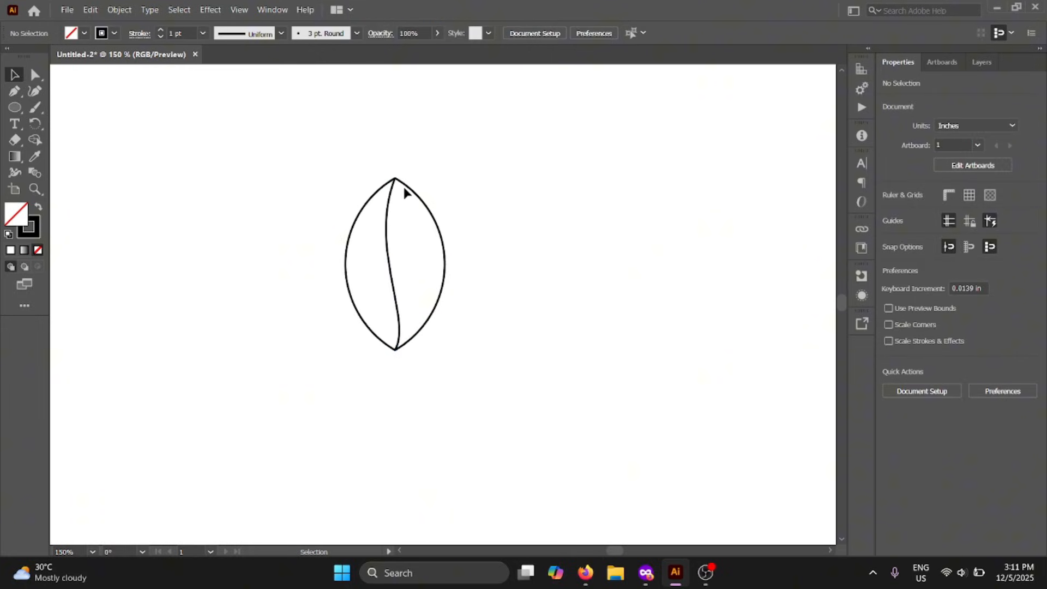
{"action": "left_click_drag", "start_coordinate": [298, 160], "coordinate": [521, 406]}
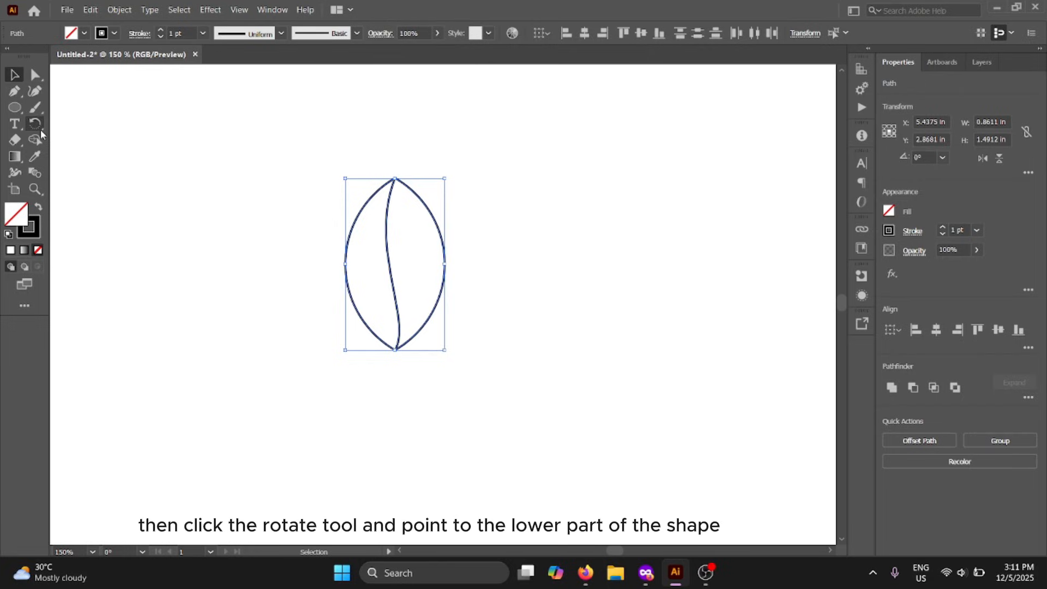
{"action": "left_click_drag", "start_coordinate": [41, 129], "coordinate": [79, 124]}
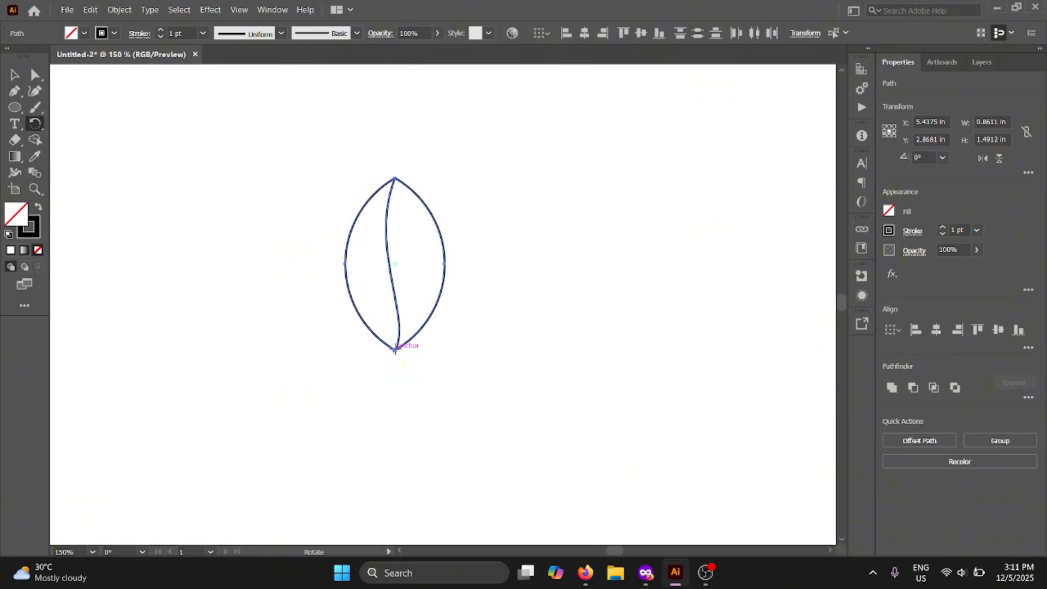
{"action": "left_click", "coordinate": [395, 350]}
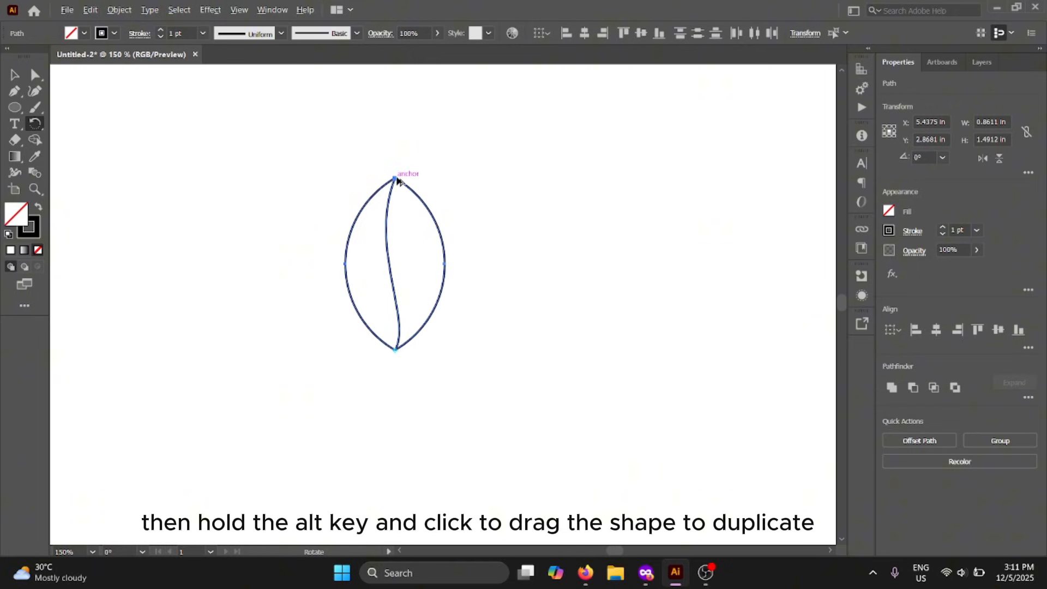
{"action": "left_click_drag", "start_coordinate": [396, 181], "coordinate": [472, 209]}
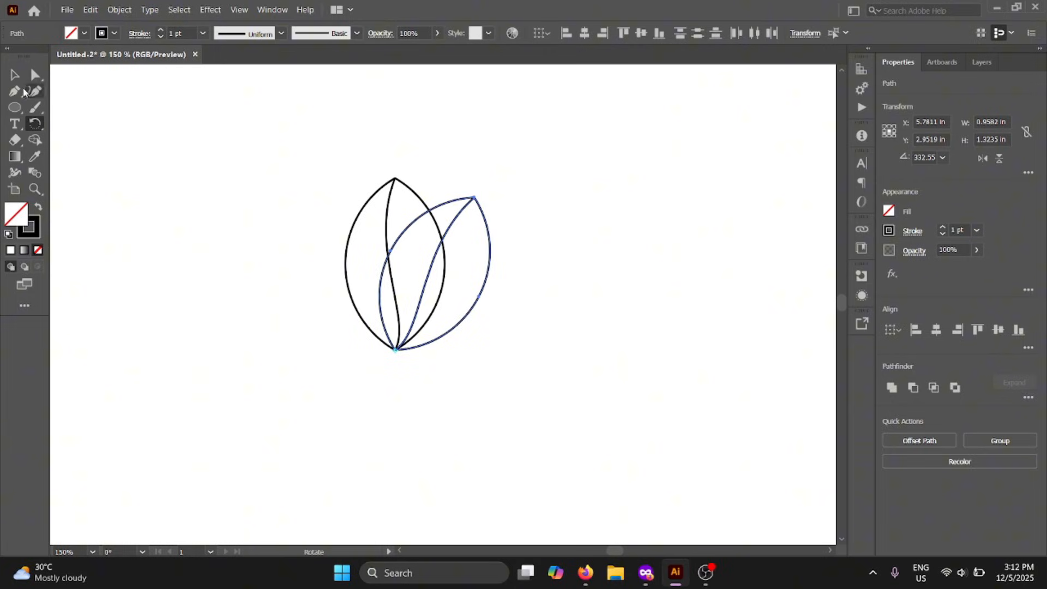
{"action": "left_click", "coordinate": [16, 76]}
{"action": "left_click", "coordinate": [261, 121]}
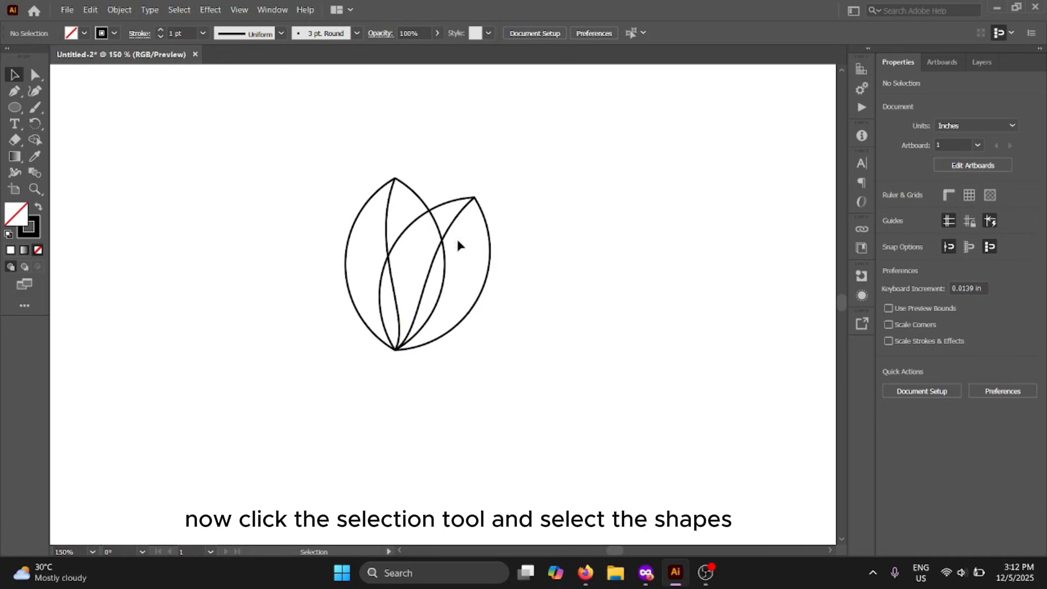
Step: Remove the rotated petal's regions, including its overlap with the original, using Shape Builder to leave a curved petal with a divided tip
{"action": "left_click_drag", "start_coordinate": [276, 145], "coordinate": [575, 394]}
{"action": "left_click", "coordinate": [583, 295]}
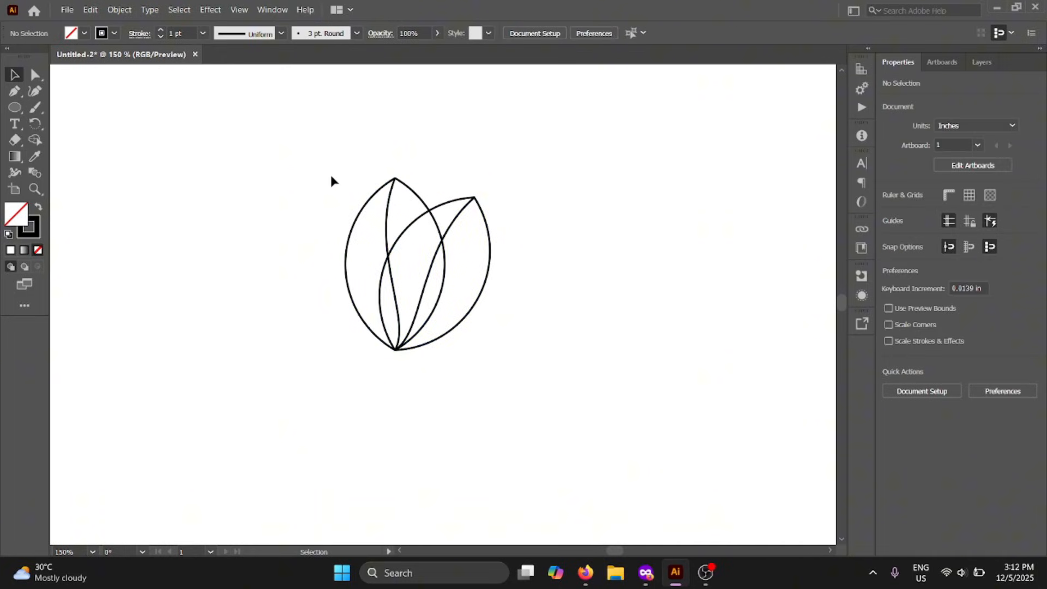
{"action": "left_click_drag", "start_coordinate": [303, 160], "coordinate": [532, 389]}
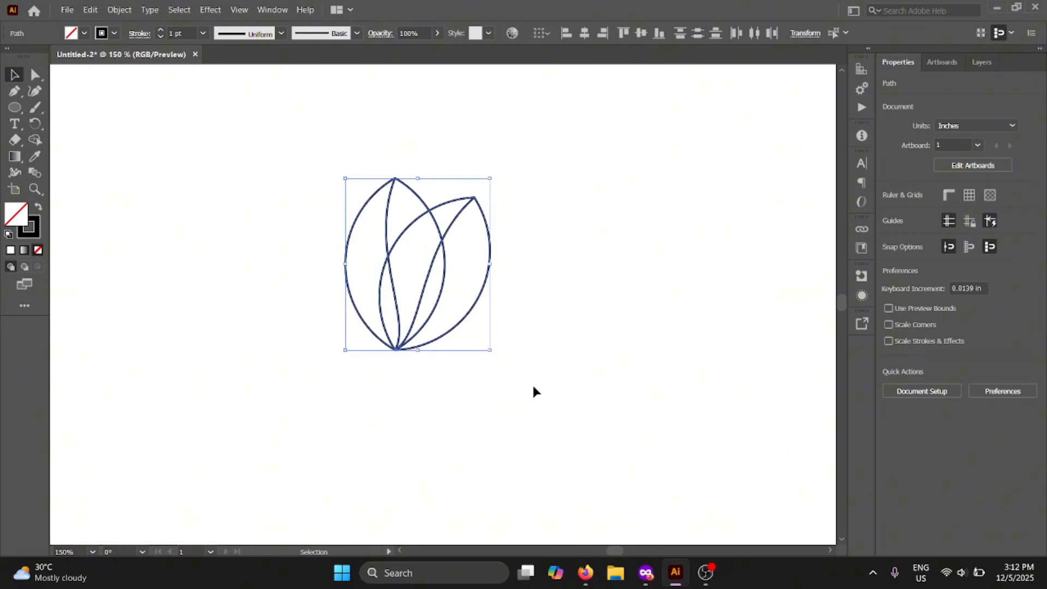
{"action": "left_click", "coordinate": [34, 140]}
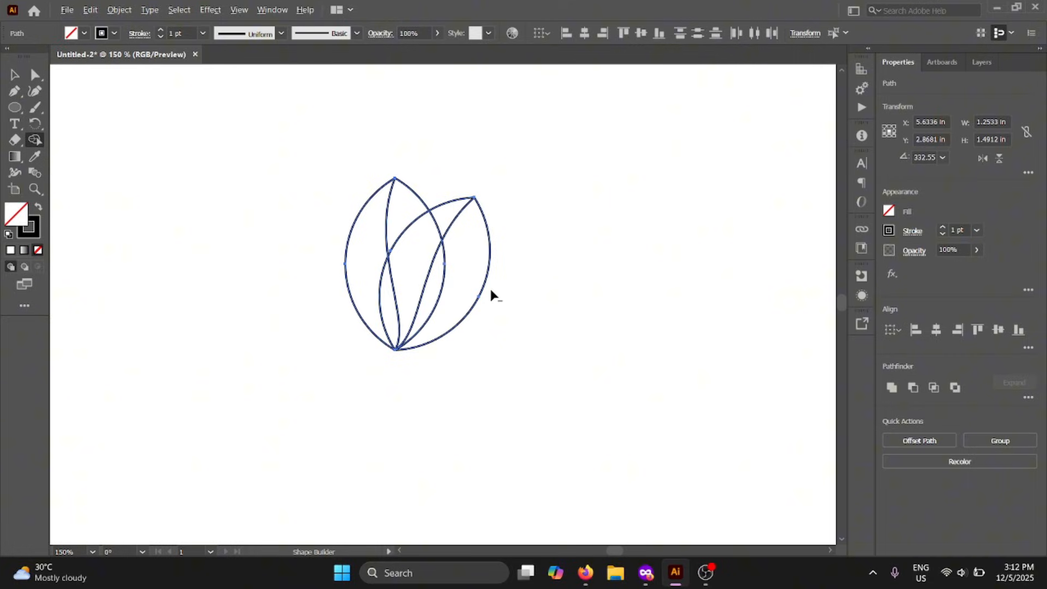
{"action": "left_click", "coordinate": [476, 280], "text": "alt"}
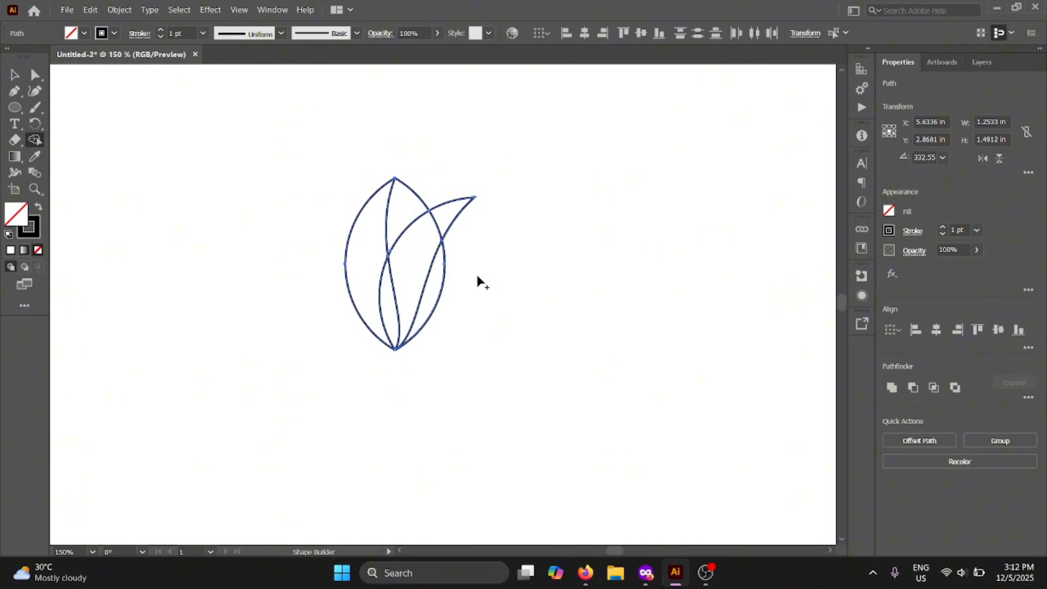
{"action": "left_click", "coordinate": [460, 215], "text": "alt"}
{"action": "left_click", "coordinate": [437, 288], "text": "alt"}
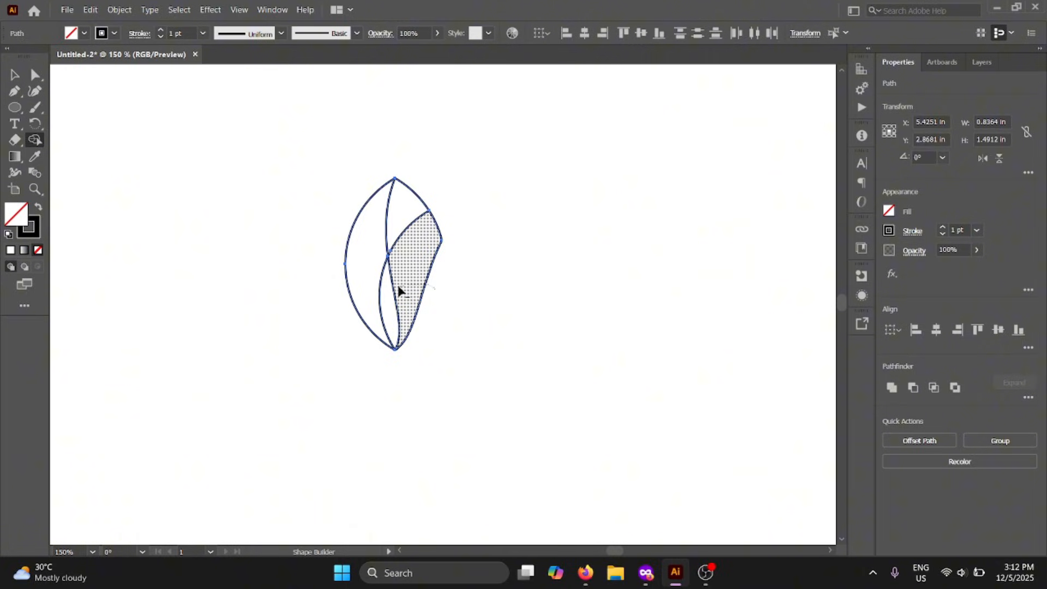
{"action": "left_click_drag", "start_coordinate": [399, 291], "coordinate": [407, 293]}
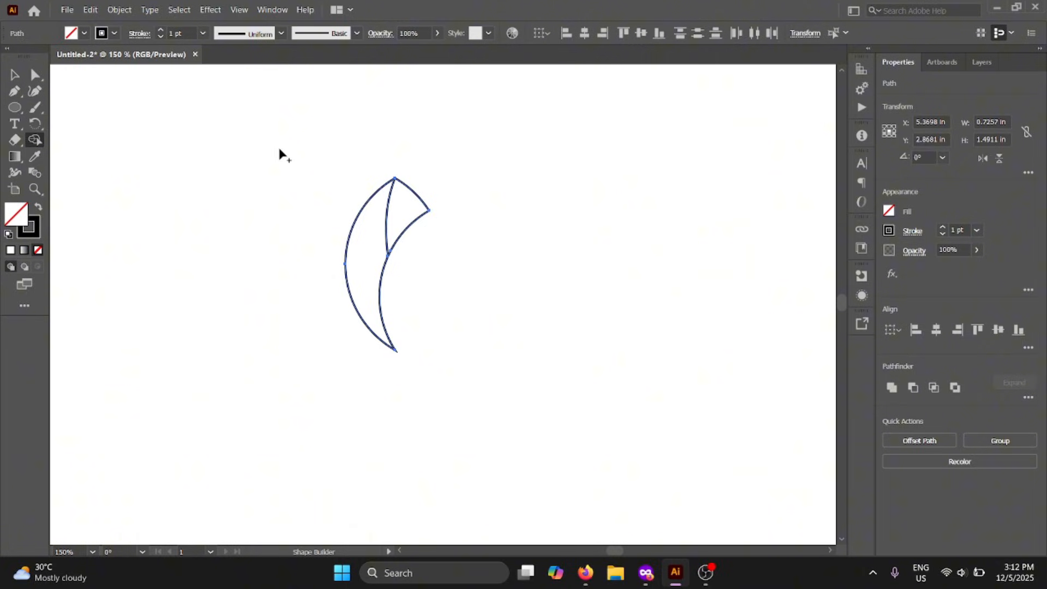
{"action": "left_click", "coordinate": [15, 75]}
{"action": "left_click", "coordinate": [341, 135]}
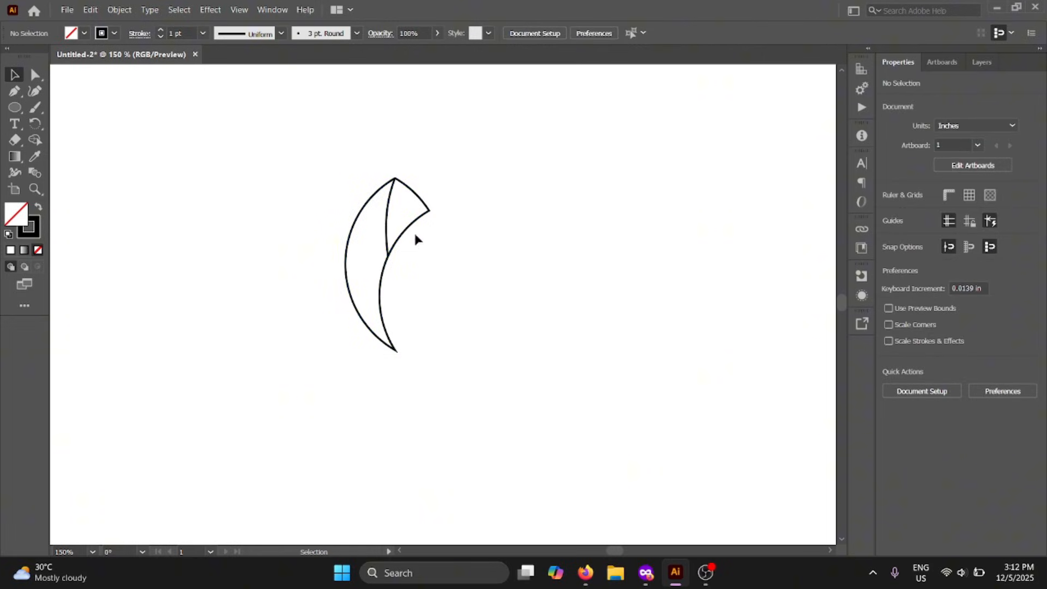
{"action": "scroll", "coordinate": [415, 238], "scroll_direction": "up", "scroll_amount": 1}
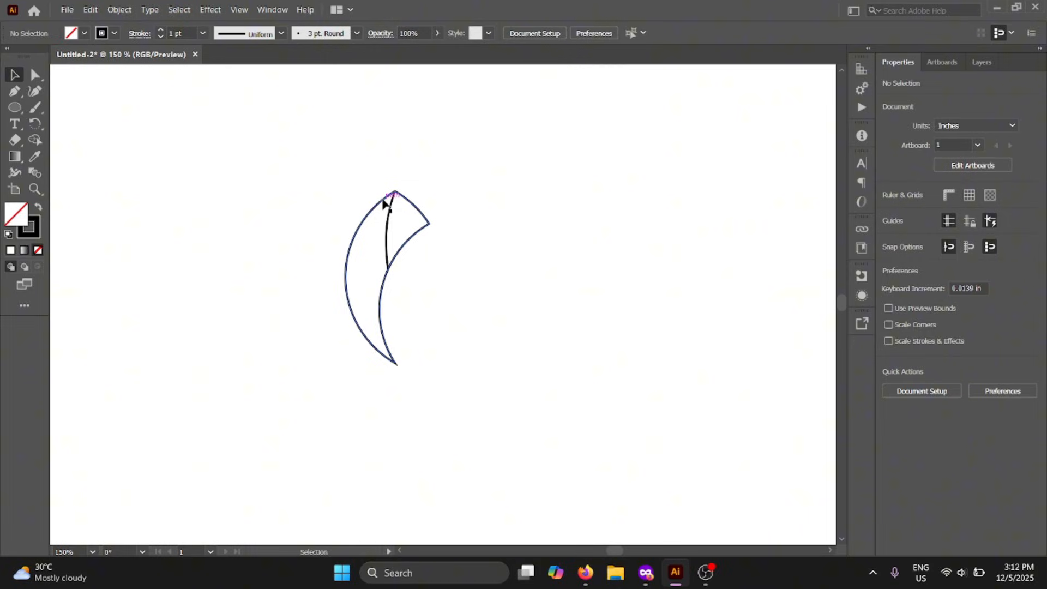
{"action": "left_click", "coordinate": [384, 206]}
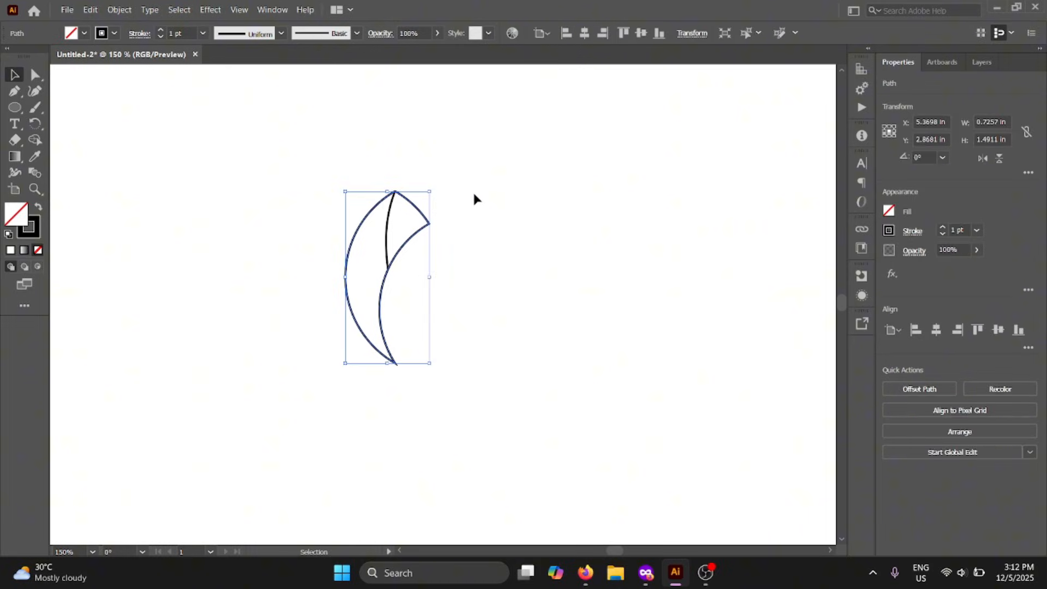
{"action": "left_click", "coordinate": [474, 195]}
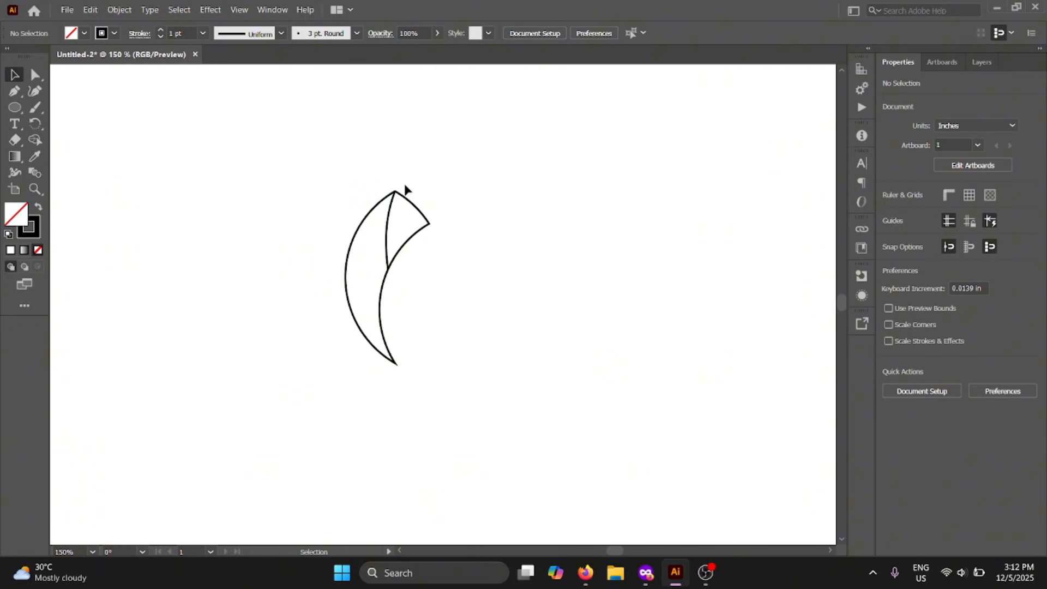
{"action": "left_click", "coordinate": [414, 207]}
{"action": "key", "text": "a"}
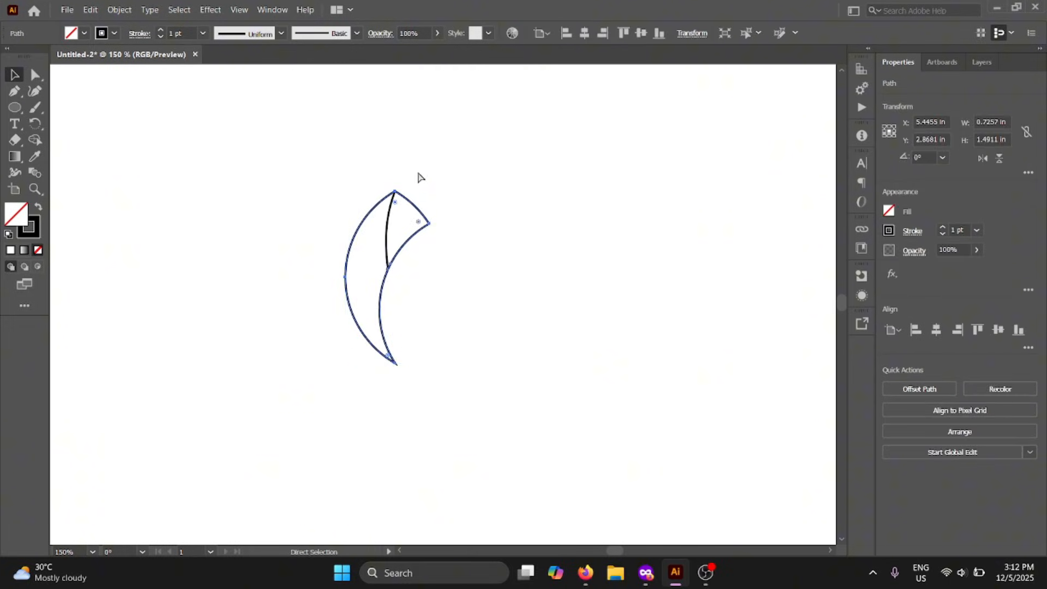
{"action": "key", "text": "v"}
{"action": "left_click", "coordinate": [420, 187]}
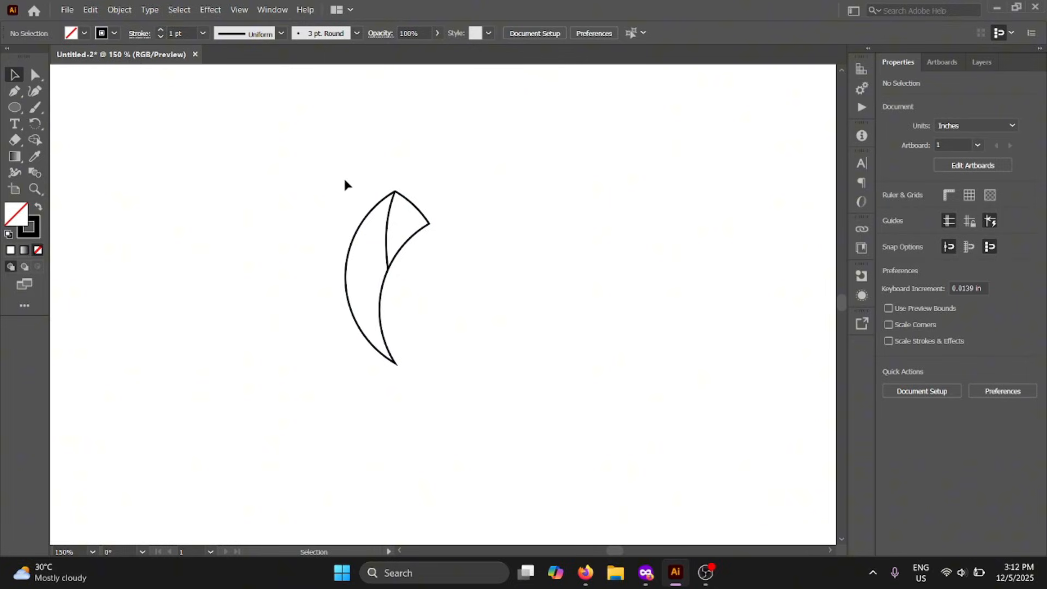
Step: Combine the long crescent part of the petal into one closed shape with Shape Builder, keeping the tip piece separate
{"action": "left_click_drag", "start_coordinate": [304, 170], "coordinate": [455, 349]}
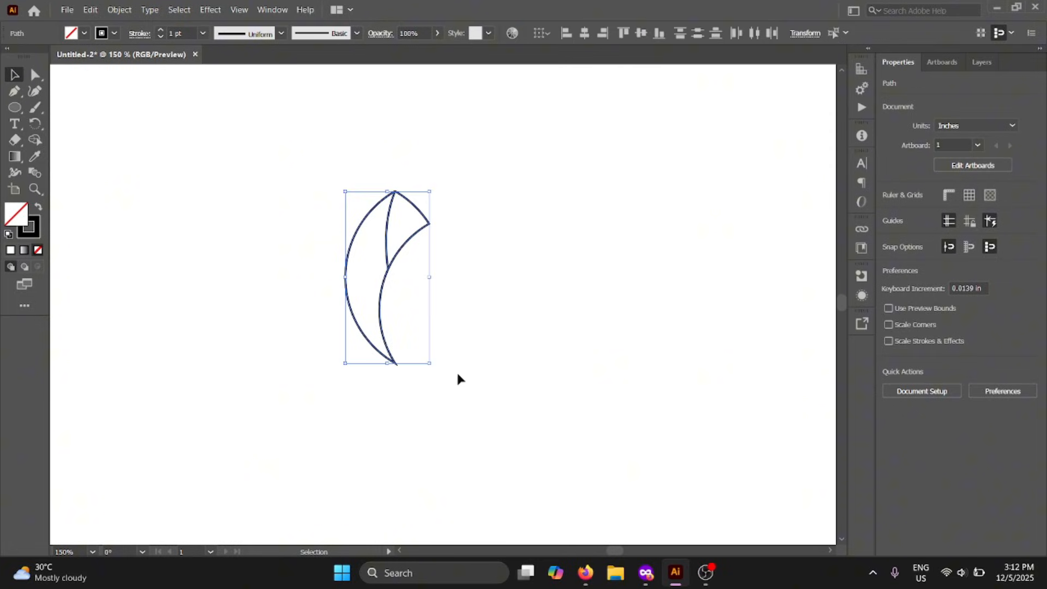
{"action": "key", "text": "shift+m"}
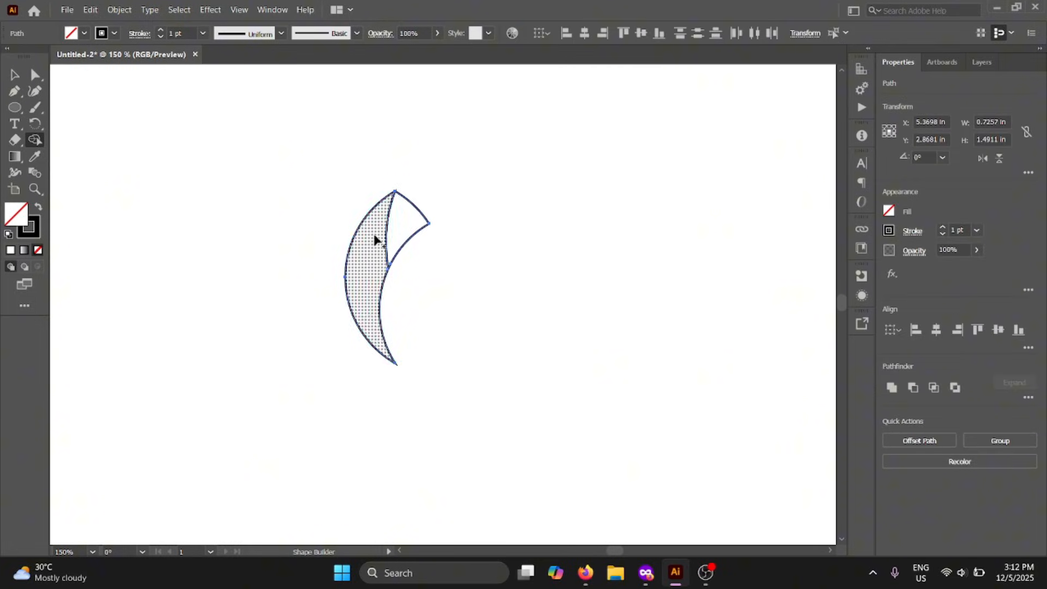
{"action": "left_click_drag", "start_coordinate": [374, 237], "coordinate": [369, 299]}
{"action": "left_click", "coordinate": [15, 75]}
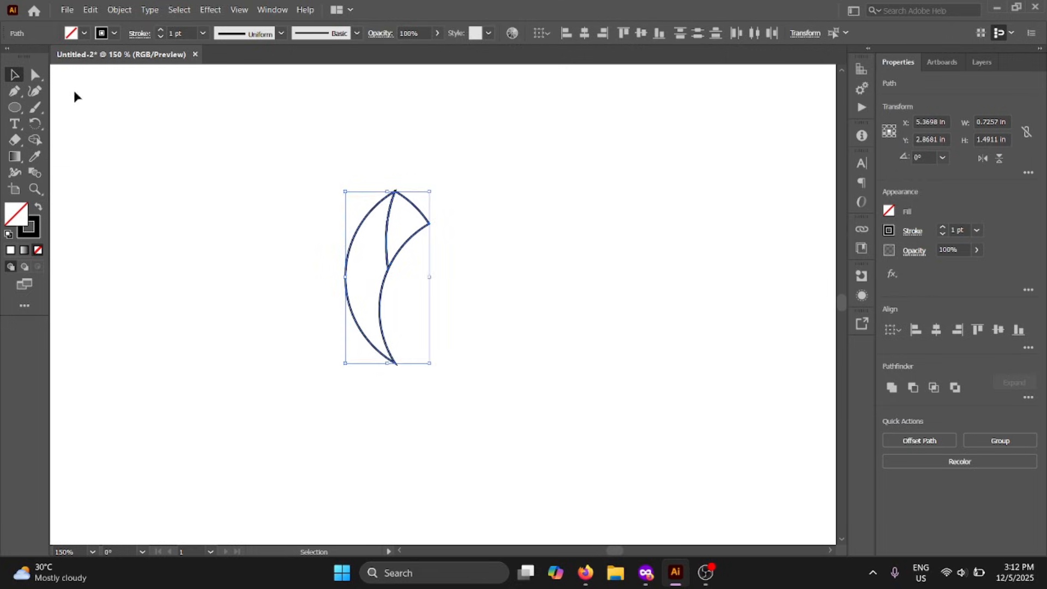
{"action": "left_click", "coordinate": [423, 211]}
{"action": "left_click_drag", "start_coordinate": [416, 209], "coordinate": [444, 203]}
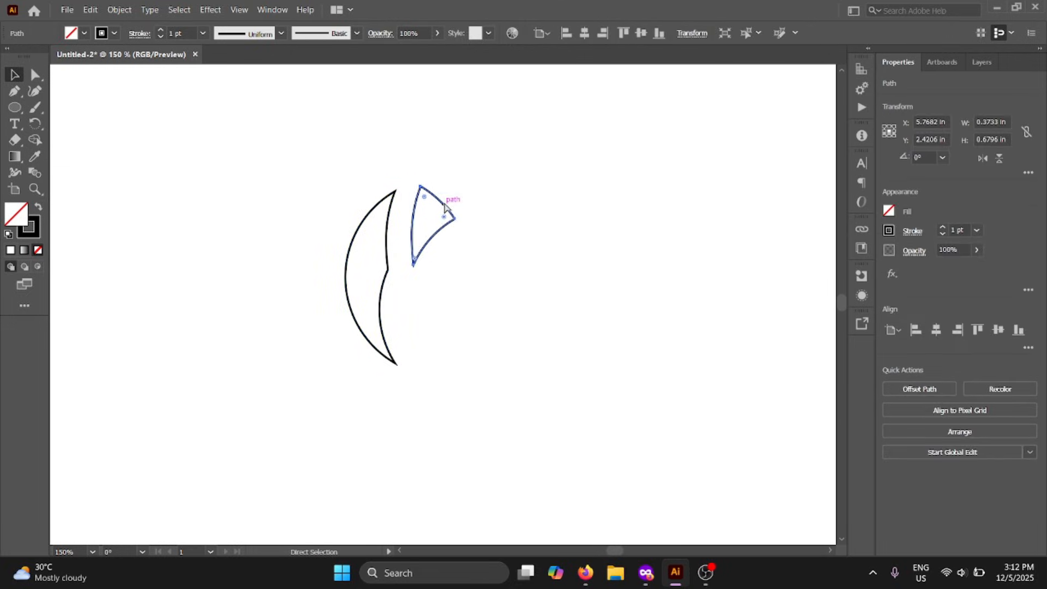
{"action": "key", "text": "ctrl+z"}
{"action": "left_click", "coordinate": [484, 209]}
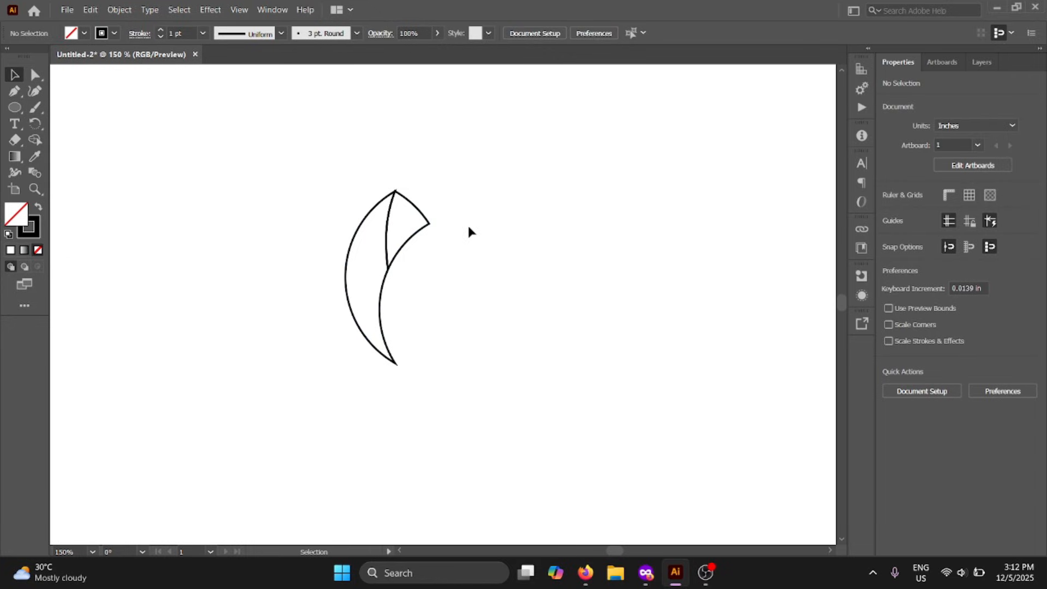
{"action": "left_click", "coordinate": [415, 210]}
{"action": "left_click", "coordinate": [480, 167]}
Step: Fill the petal's long crescent part with the white-to-black linear gradient swatch
{"action": "left_click", "coordinate": [350, 248]}
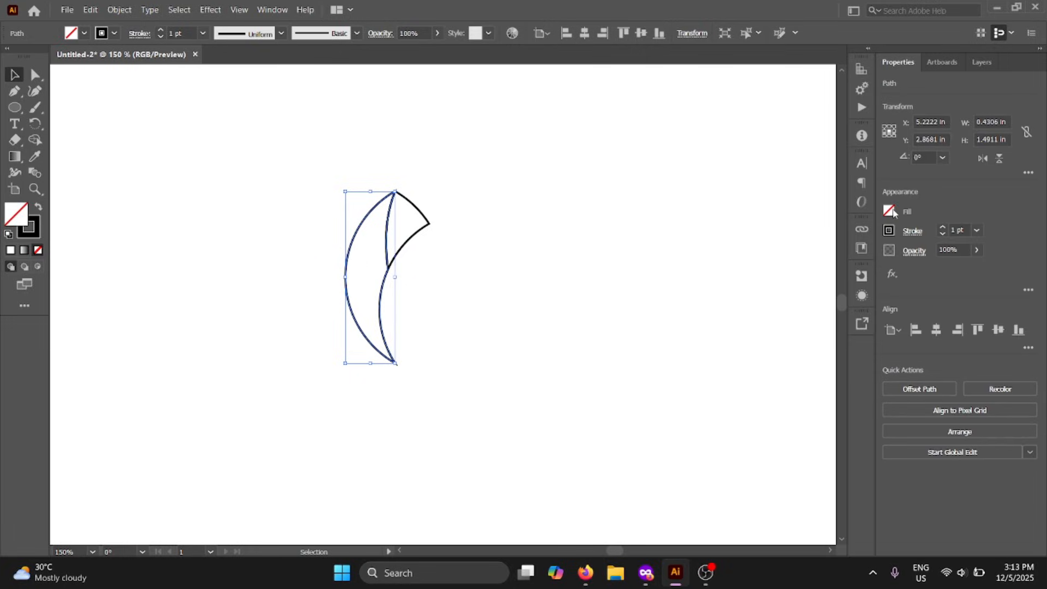
{"action": "left_click", "coordinate": [890, 211]}
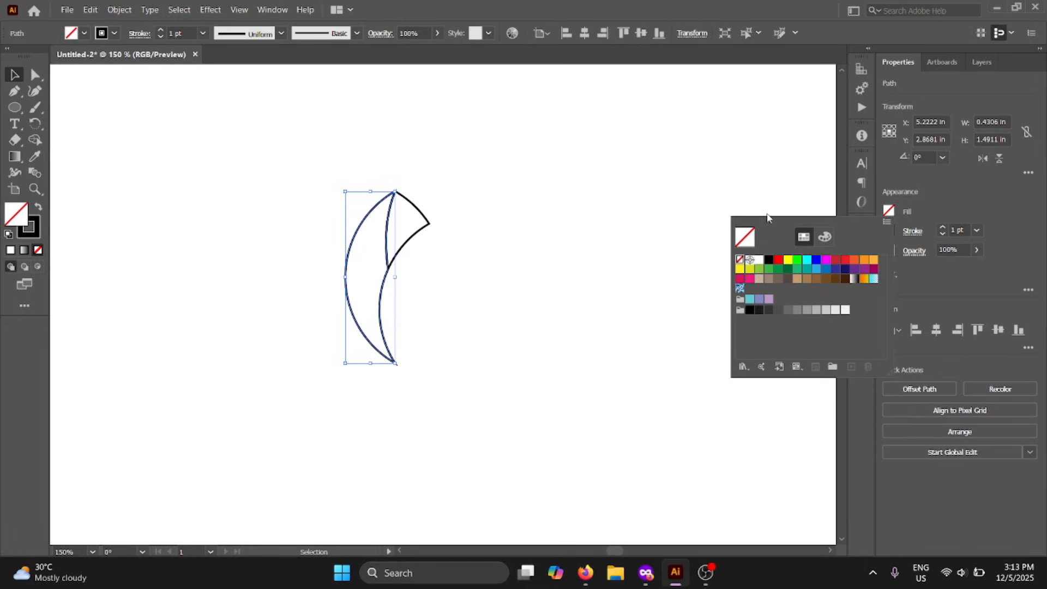
{"action": "left_click", "coordinate": [854, 279]}
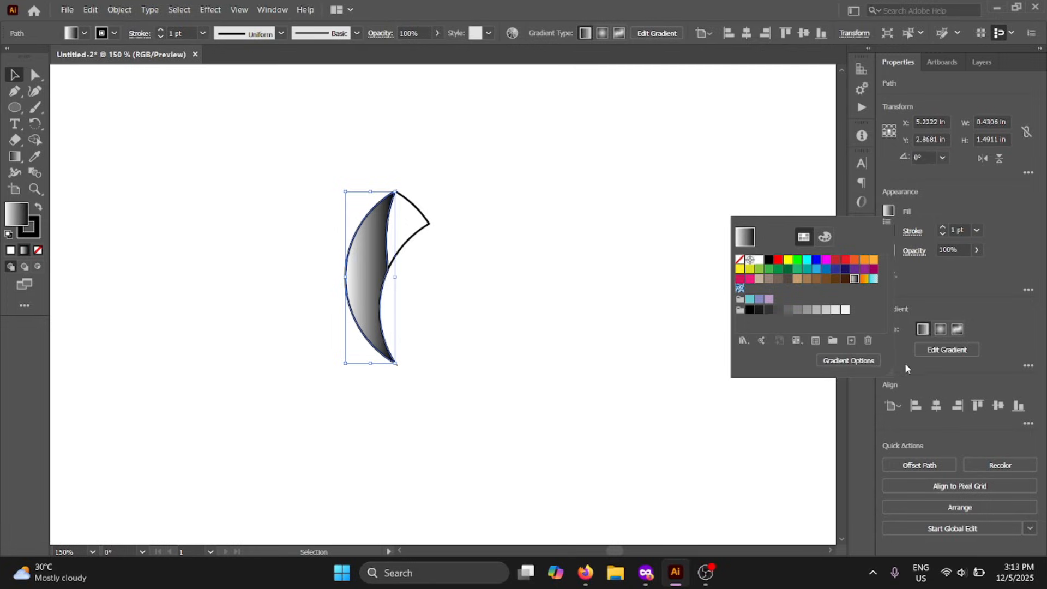
Step: Change the black end stop of the crescent's linear gradient to a bright, fully saturated magenta
{"action": "left_click", "coordinate": [930, 352]}
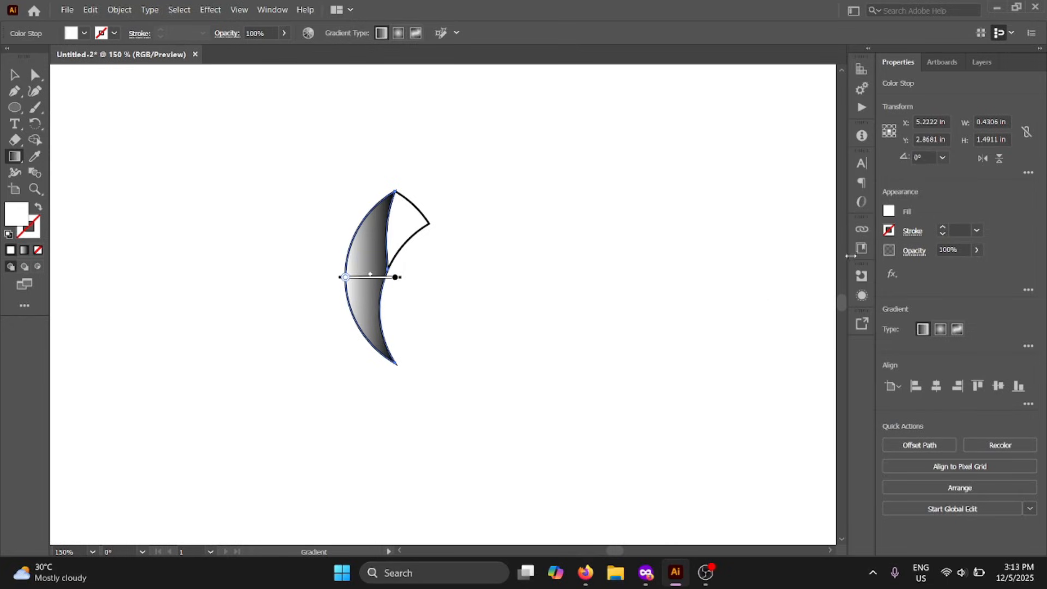
{"action": "left_click", "coordinate": [1029, 346]}
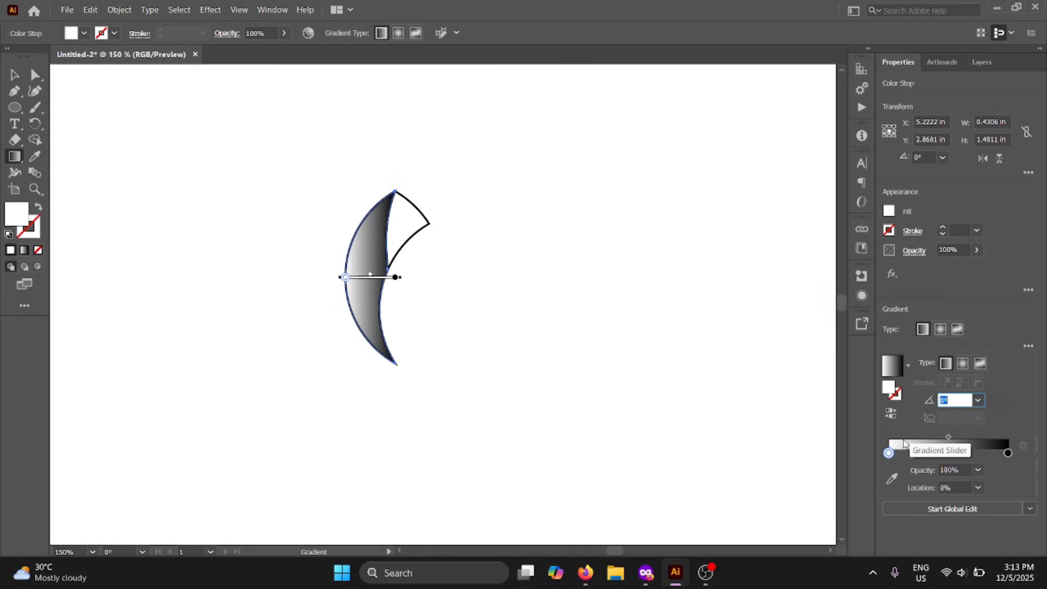
{"action": "left_click", "coordinate": [1008, 454]}
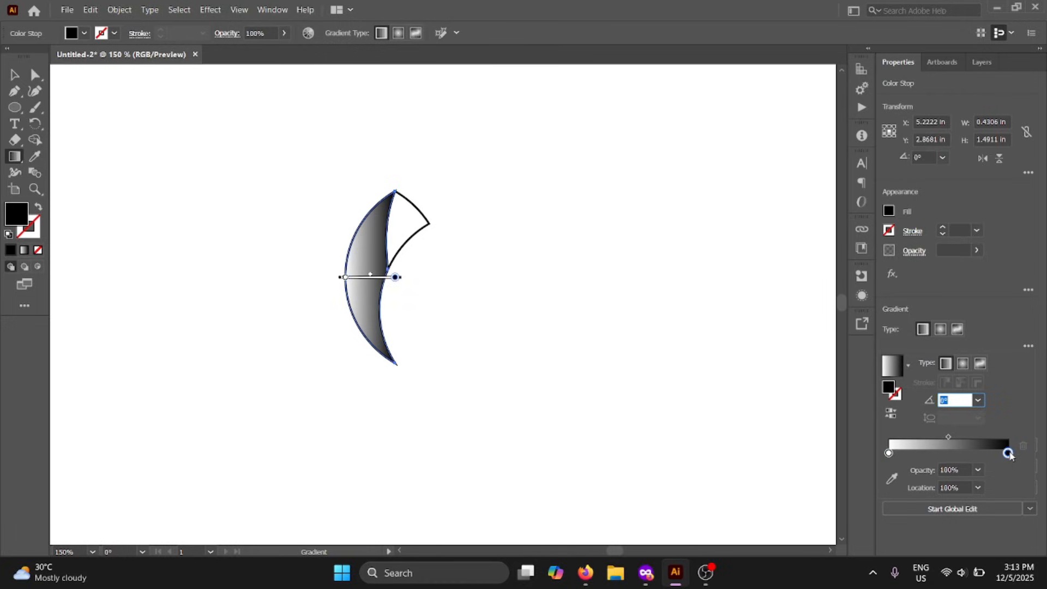
{"action": "double_click", "coordinate": [888, 387]}
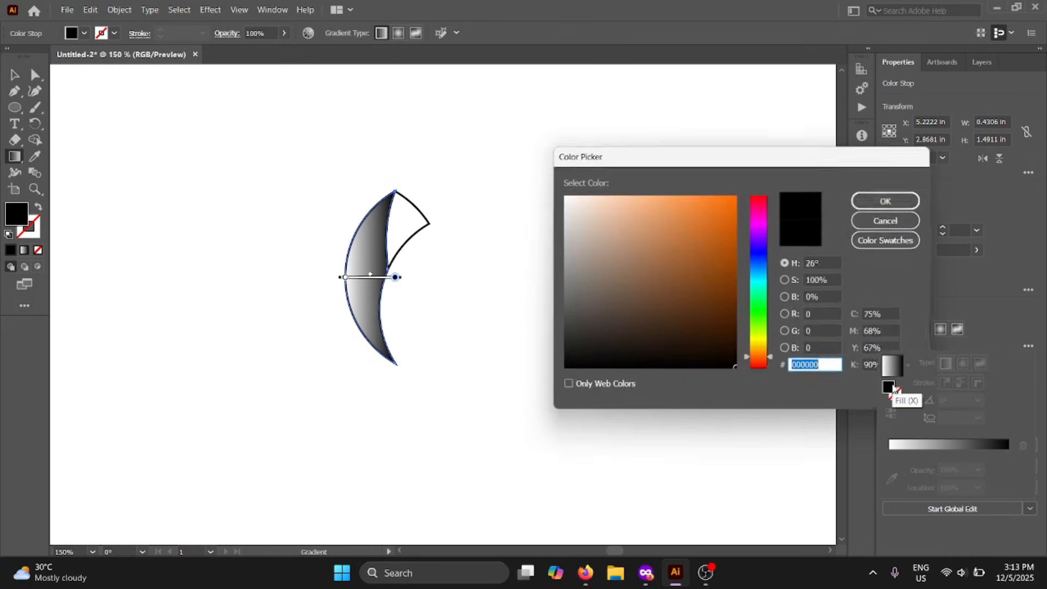
{"action": "left_click_drag", "start_coordinate": [691, 126], "coordinate": [689, 125]}
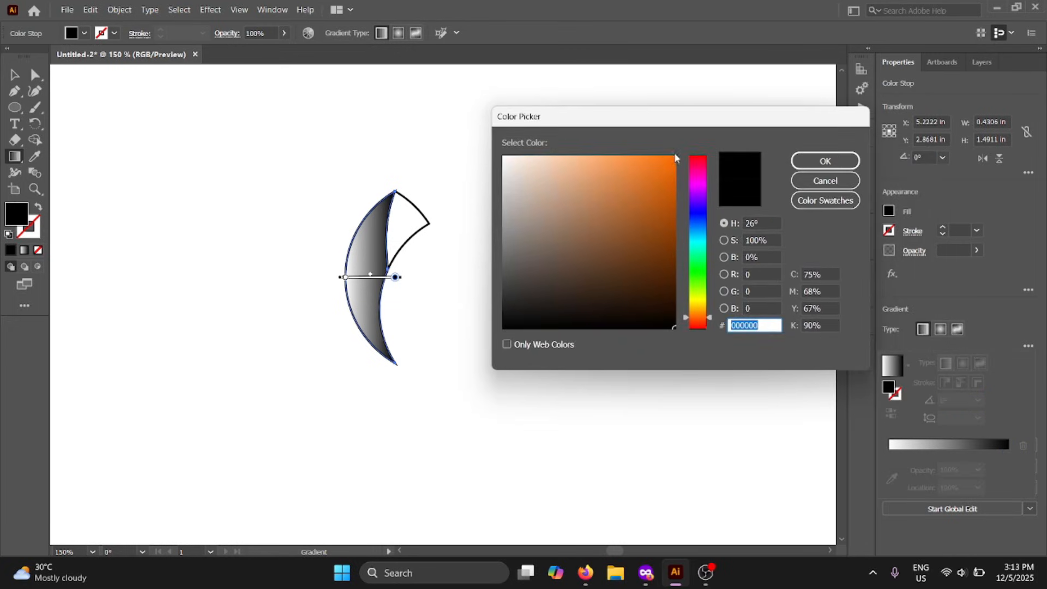
{"action": "left_click", "coordinate": [672, 159]}
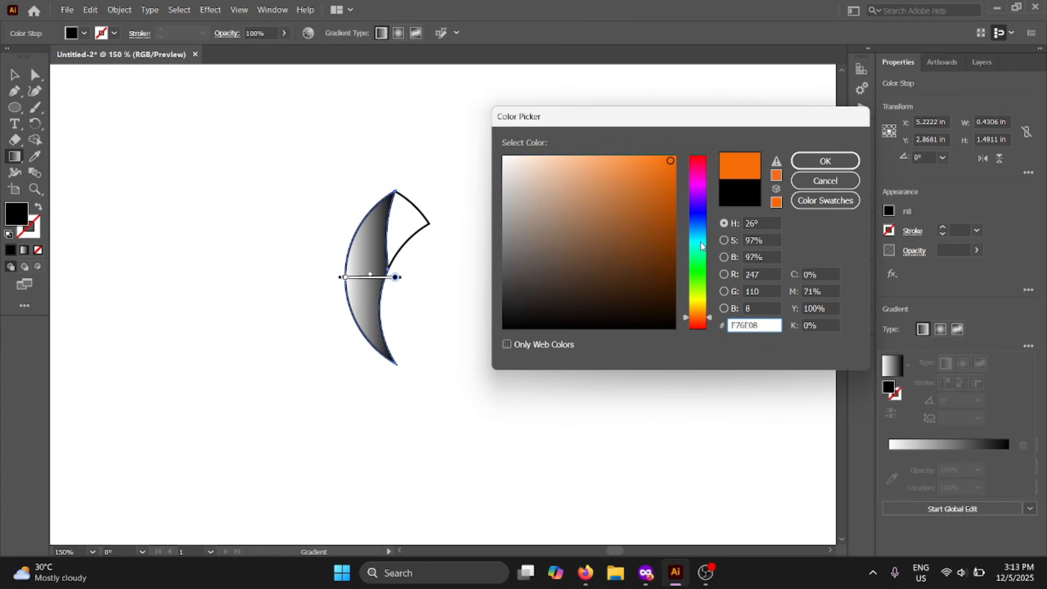
{"action": "left_click", "coordinate": [700, 186]}
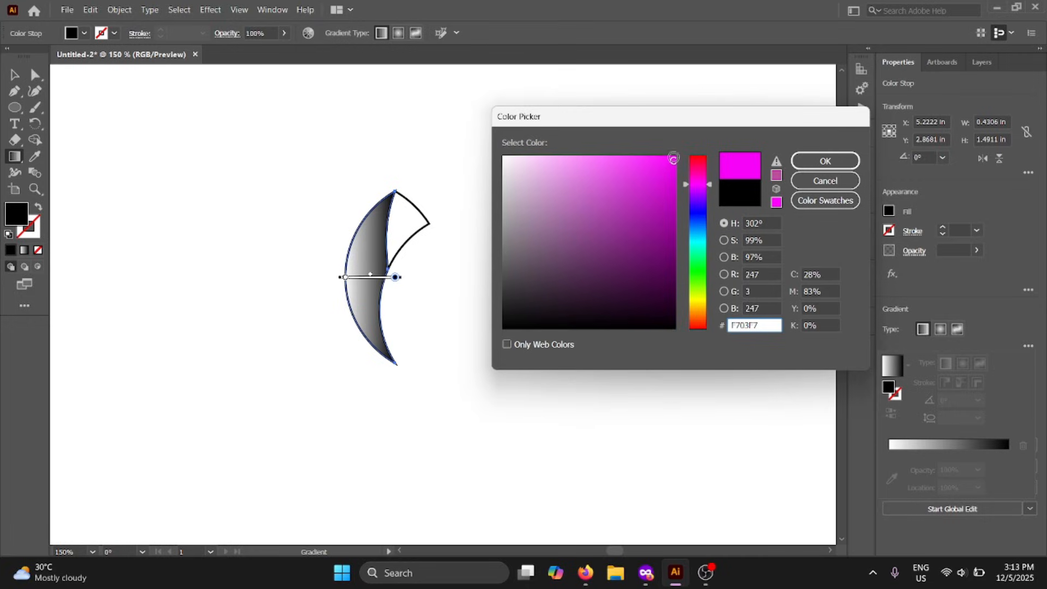
{"action": "left_click", "coordinate": [672, 178]}
{"action": "left_click", "coordinate": [673, 158]}
{"action": "left_click", "coordinate": [674, 169]}
{"action": "left_click", "coordinate": [676, 157]}
{"action": "left_click", "coordinate": [825, 161]}
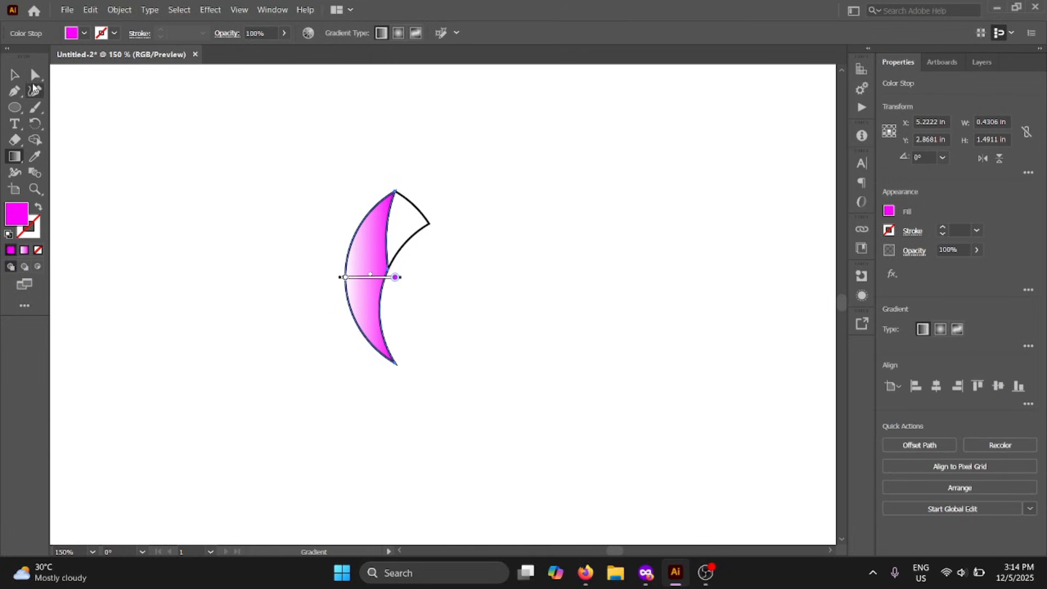
{"action": "left_click", "coordinate": [14, 74]}
{"action": "left_click", "coordinate": [460, 195]}
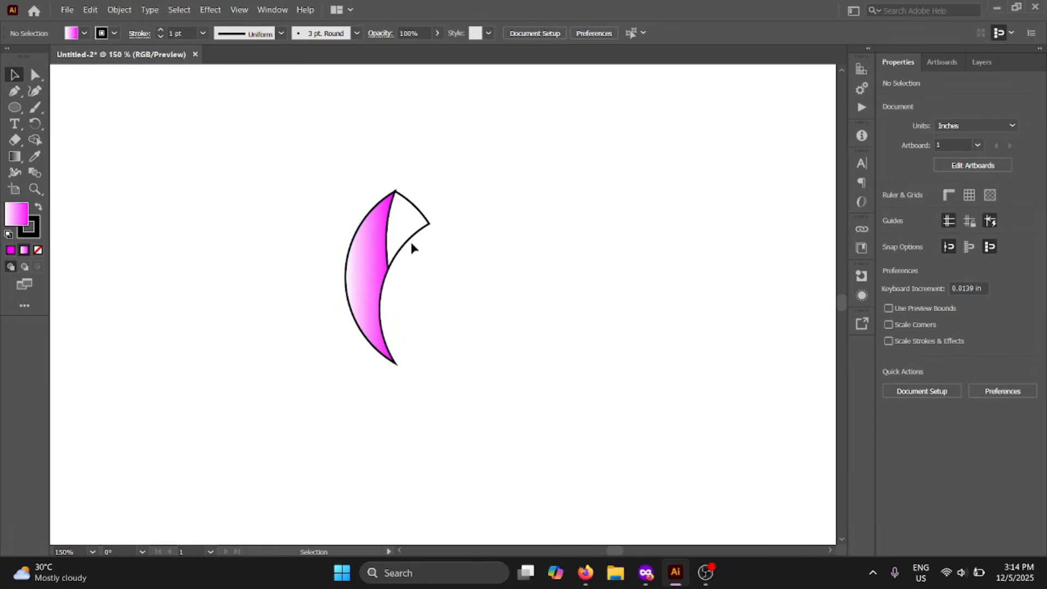
Step: Remove the black stroke from the petal's gradient-filled crescent part
{"action": "left_click", "coordinate": [364, 222]}
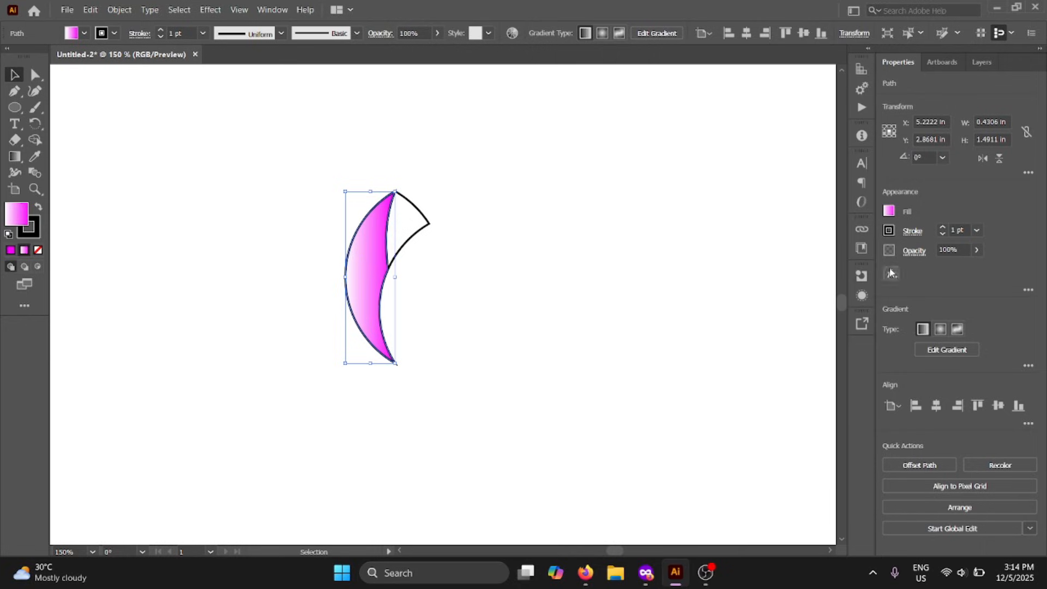
{"action": "left_click", "coordinate": [890, 232]}
{"action": "left_click", "coordinate": [741, 281]}
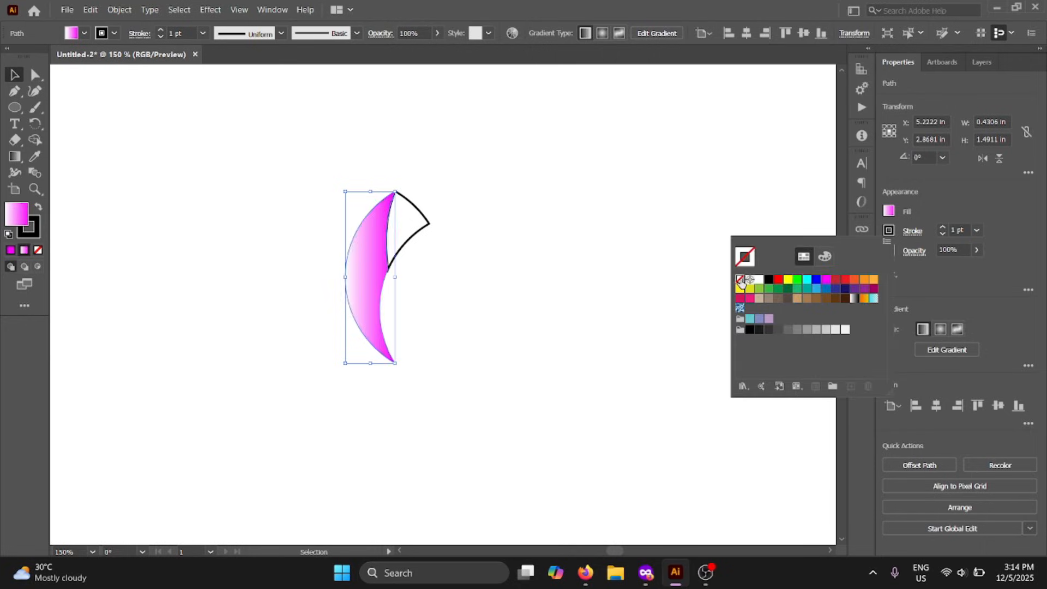
{"action": "left_click", "coordinate": [16, 78]}
{"action": "left_click", "coordinate": [336, 140]}
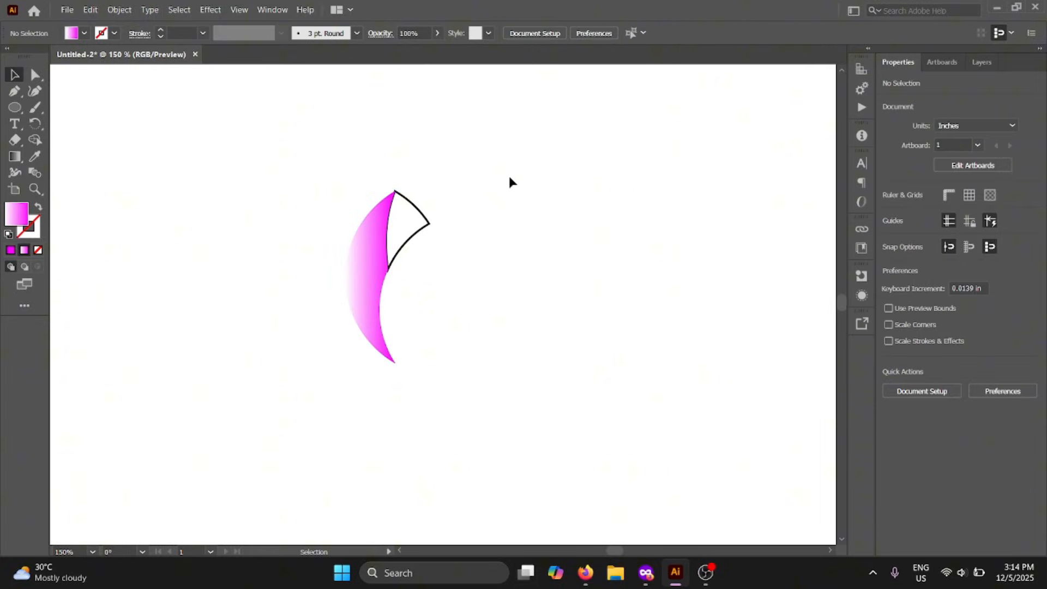
Step: Remove the stroke from the petal's small tip piece and fill it with the white-to-black linear gradient
{"action": "left_click", "coordinate": [424, 209]}
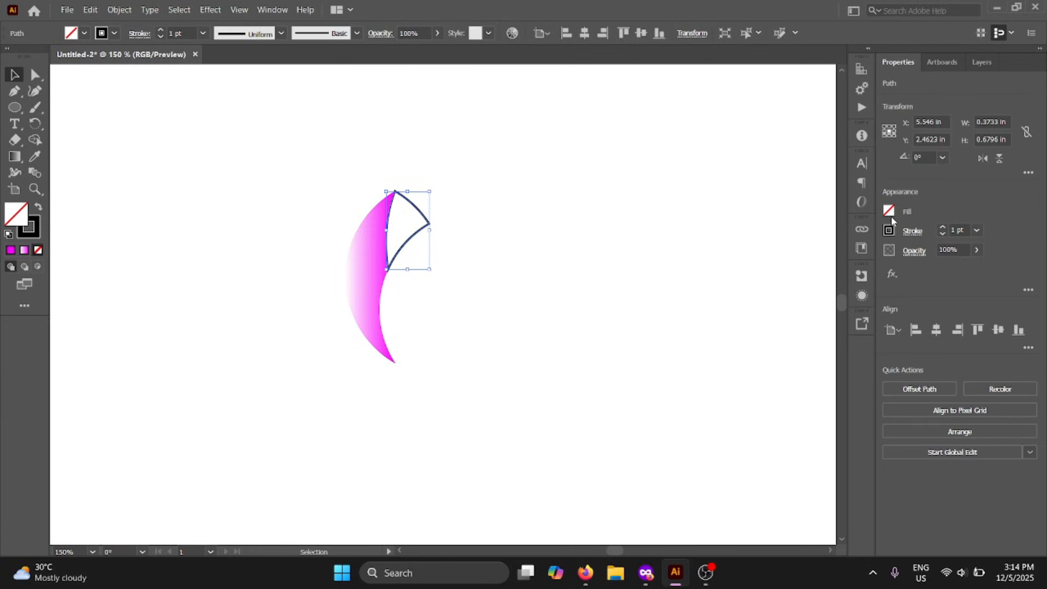
{"action": "left_click", "coordinate": [889, 230]}
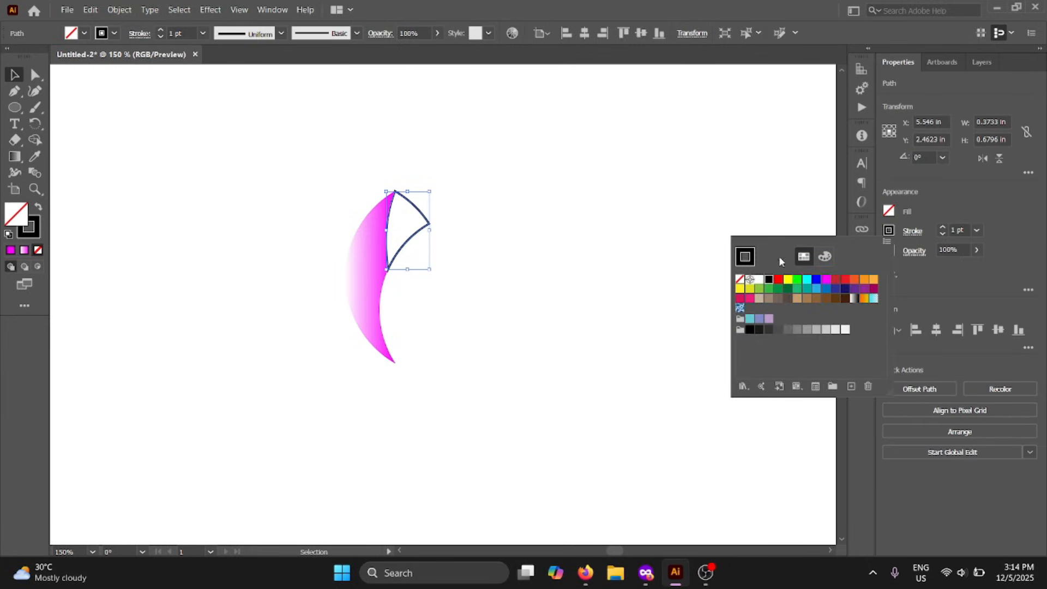
{"action": "left_click", "coordinate": [739, 279]}
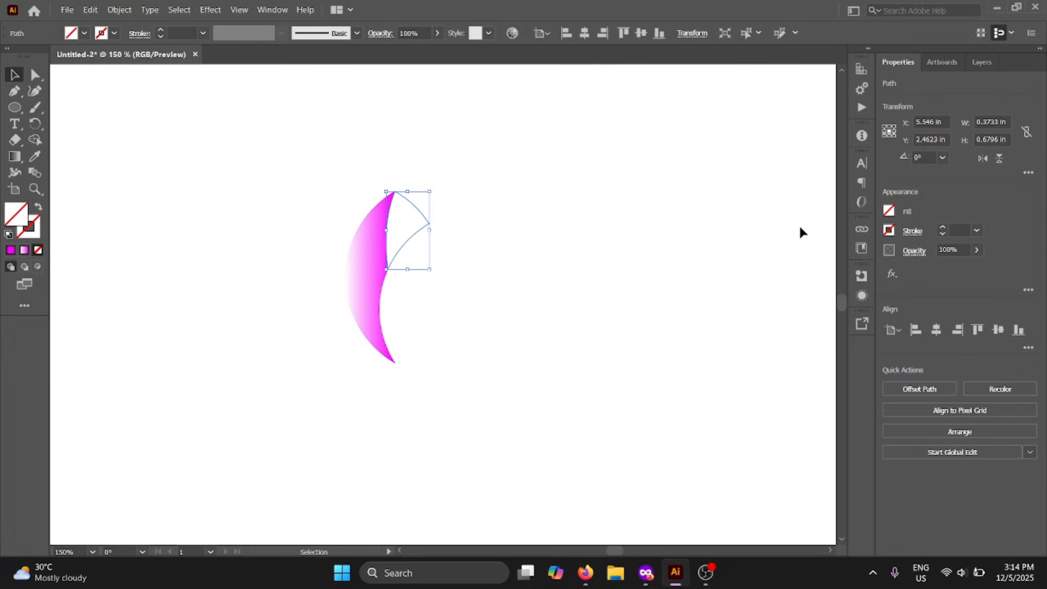
{"action": "left_click", "coordinate": [890, 212]}
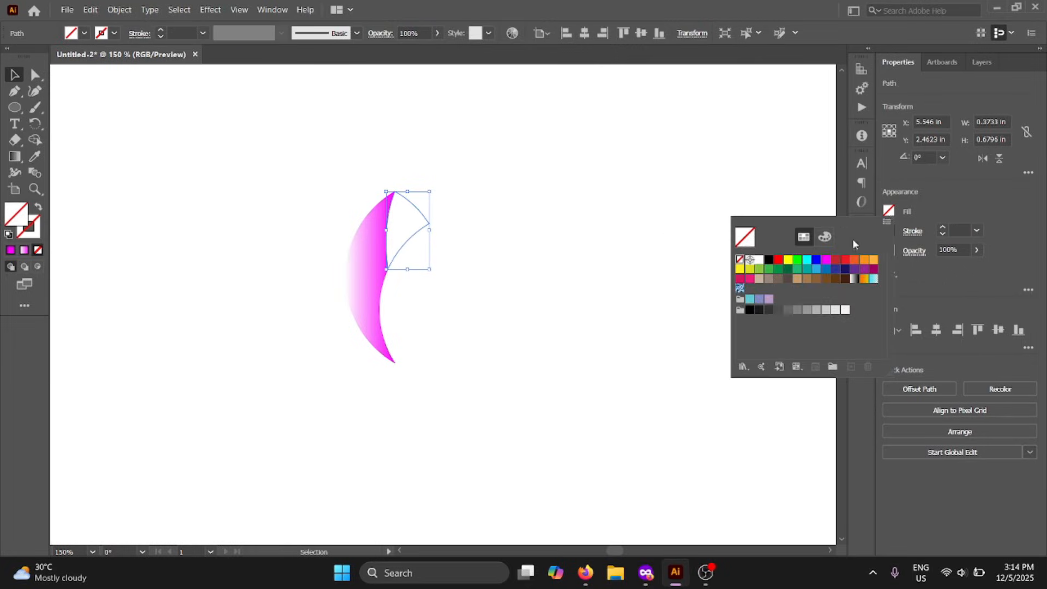
{"action": "left_click", "coordinate": [855, 280]}
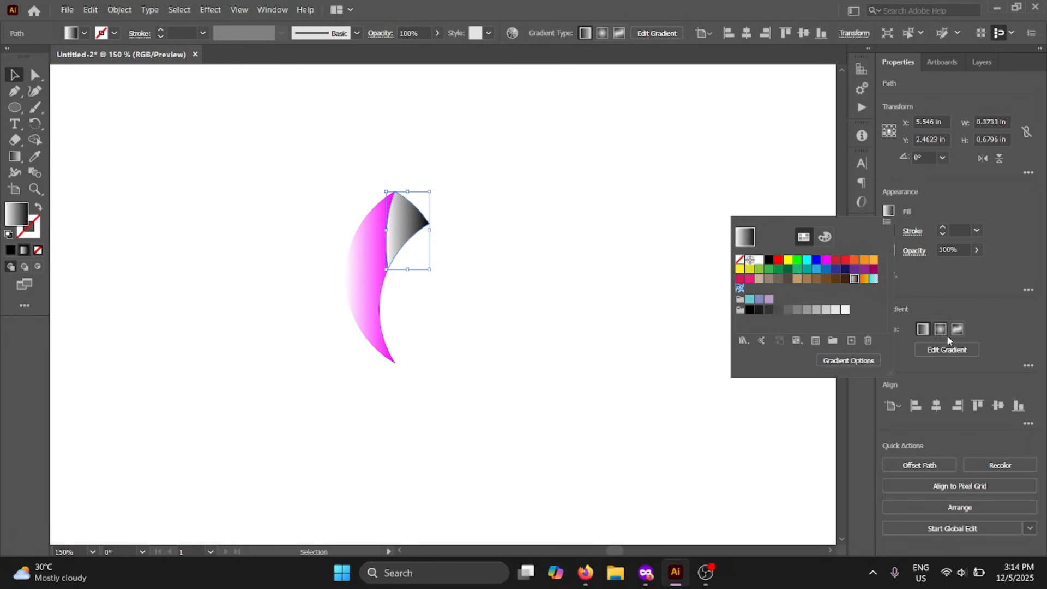
{"action": "left_click", "coordinate": [947, 354]}
{"action": "left_click", "coordinate": [942, 352]}
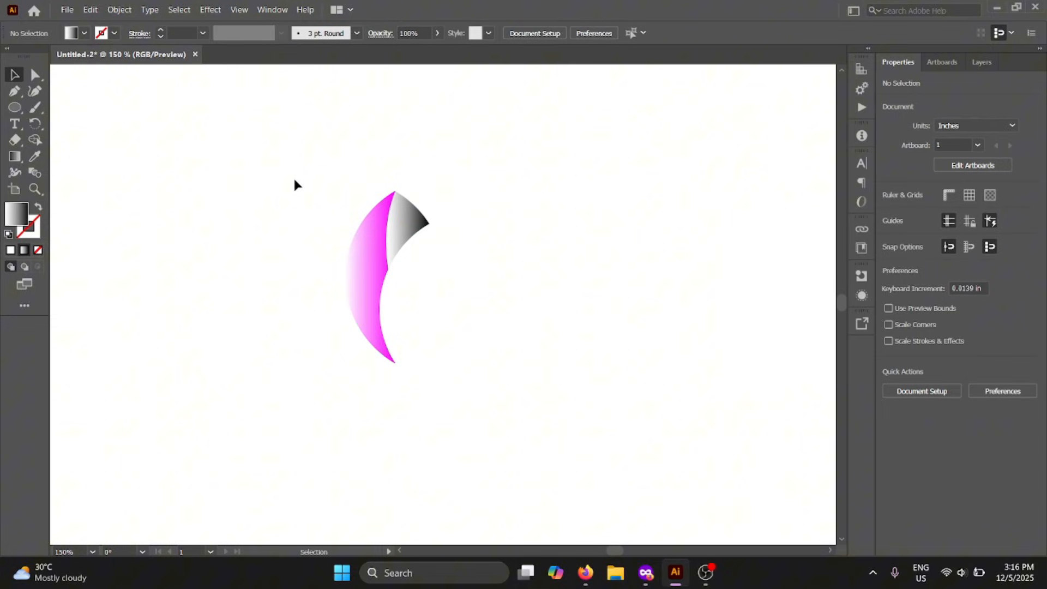
Step: Rotate a copy of both petal parts about 33° clockwise around the petal's lower tip
{"action": "left_click_drag", "start_coordinate": [294, 181], "coordinate": [478, 384]}
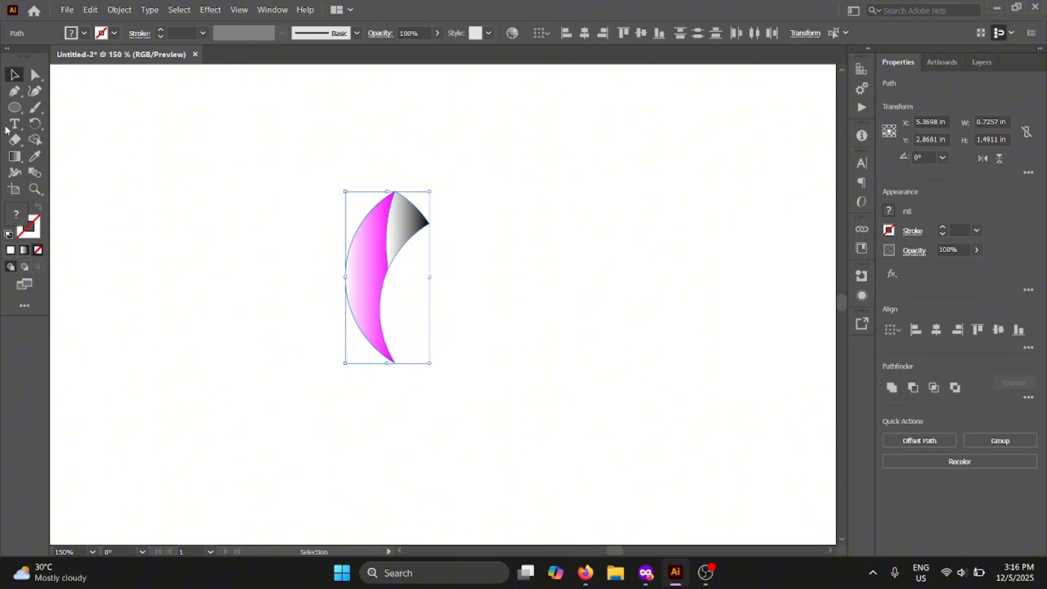
{"action": "left_click", "coordinate": [35, 124]}
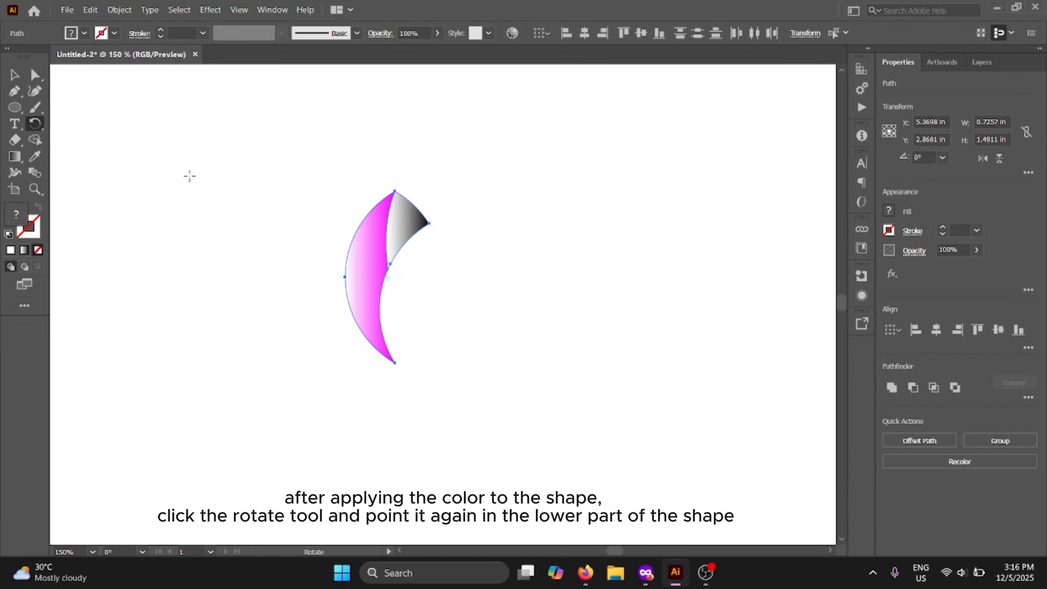
{"action": "left_click", "coordinate": [395, 364]}
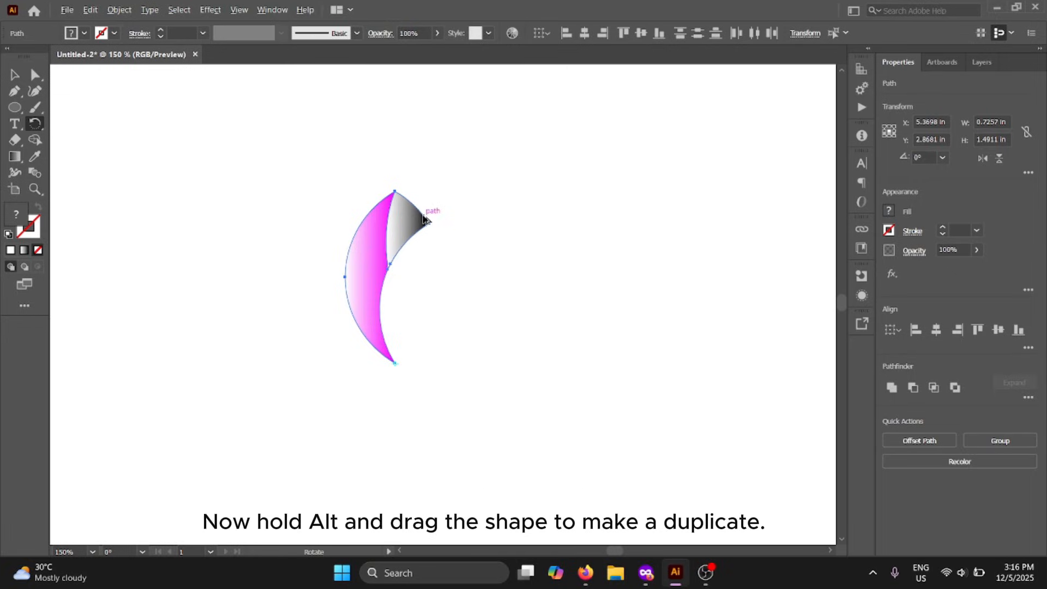
{"action": "left_click_drag", "start_coordinate": [425, 219], "coordinate": [479, 274]}
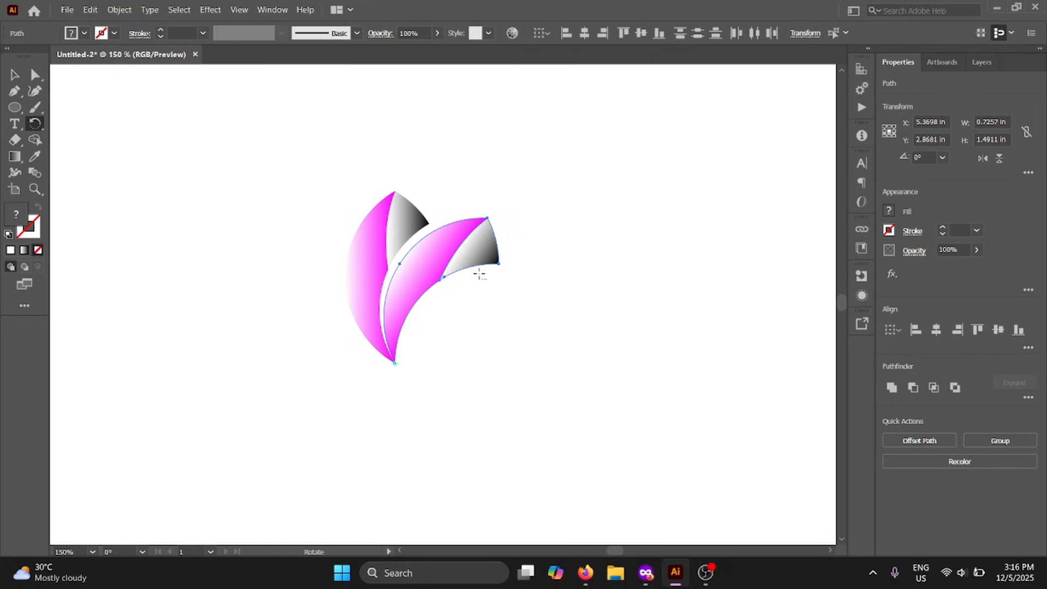
{"action": "scroll", "coordinate": [536, 256], "scroll_direction": "down", "scroll_amount": 3}
{"action": "scroll", "coordinate": [537, 256], "scroll_direction": "up", "scroll_amount": 1}
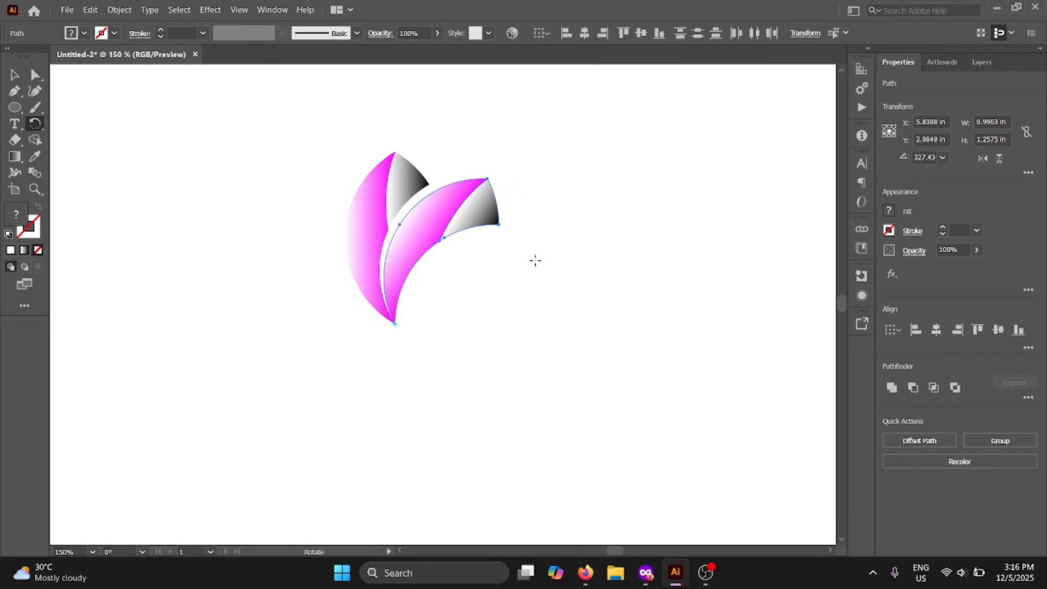
{"action": "key", "text": "v"}
{"action": "key", "text": "ctrl+minus"}
{"action": "key", "text": "r"}
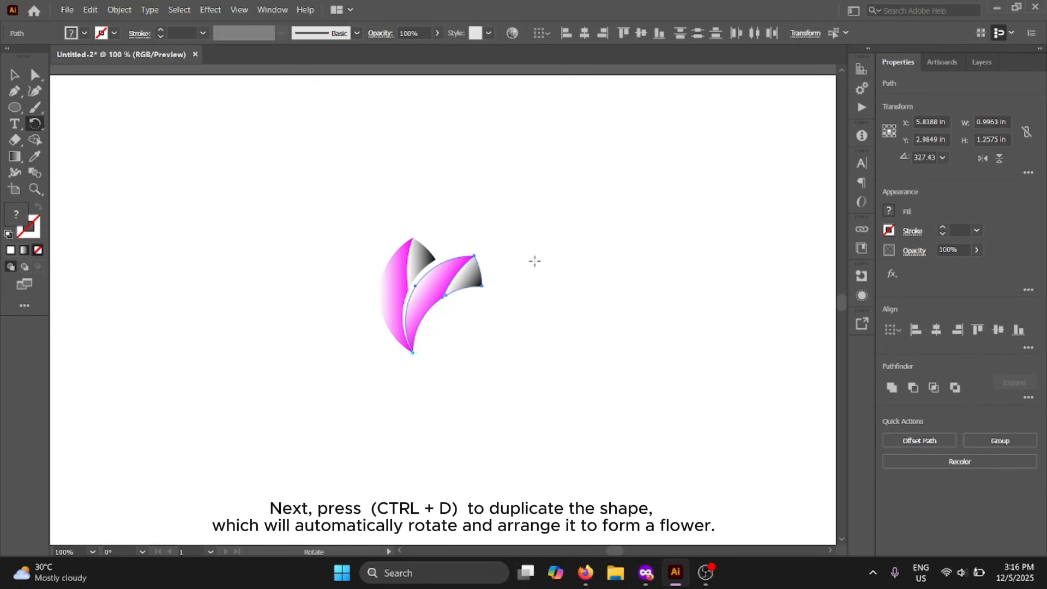
{"action": "scroll", "coordinate": [526, 262], "scroll_direction": "down", "scroll_amount": 1}
{"action": "key", "text": "v"}
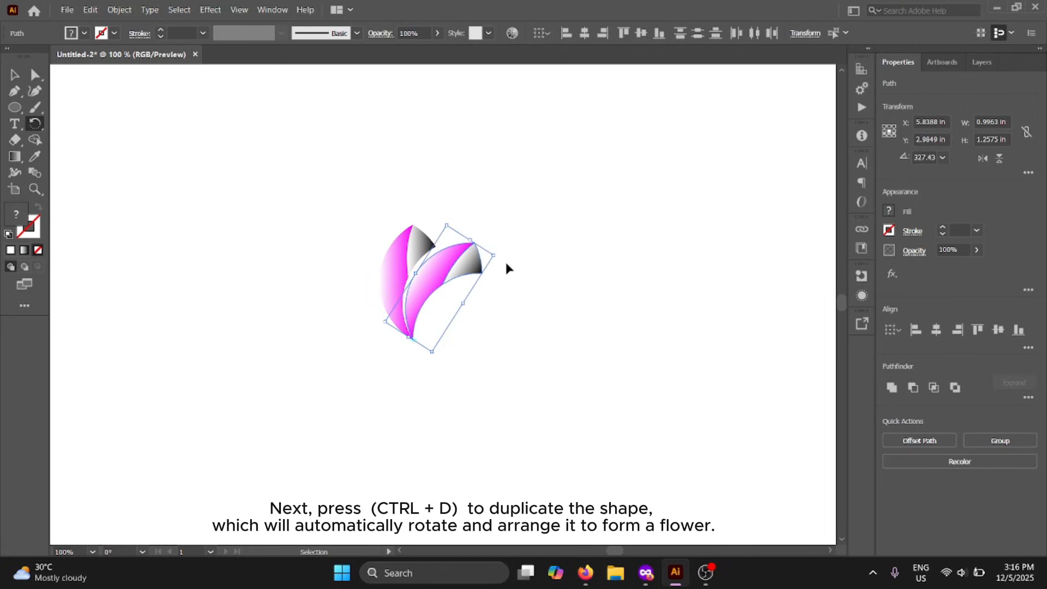
{"action": "key", "text": "ctrl+plus"}
{"action": "key", "text": "r"}
{"action": "key", "text": "v"}
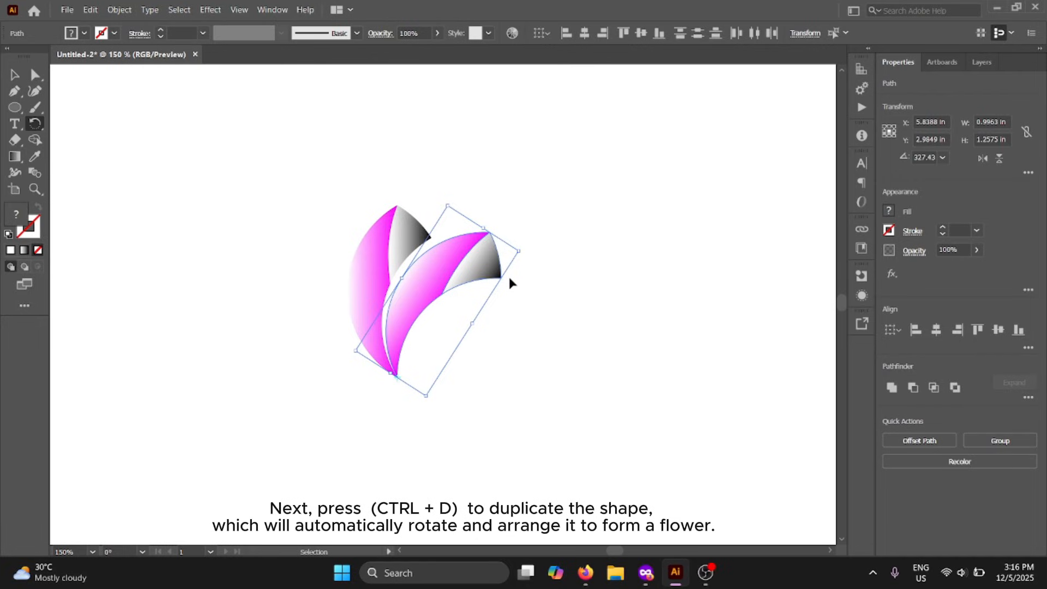
Step: Repeat the rotated petal copy nine more times around the shared lower tip to close the eleven-petal flower
{"action": "key", "text": "ctrl+d"}
{"action": "key", "text": "ctrl+d"}
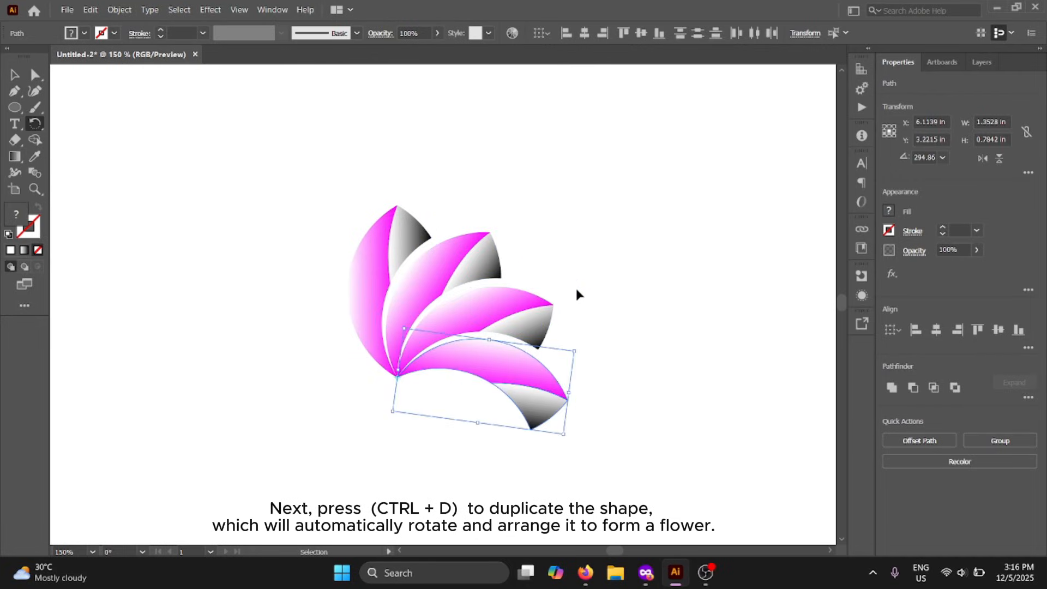
{"action": "key", "text": "ctrl+d"}
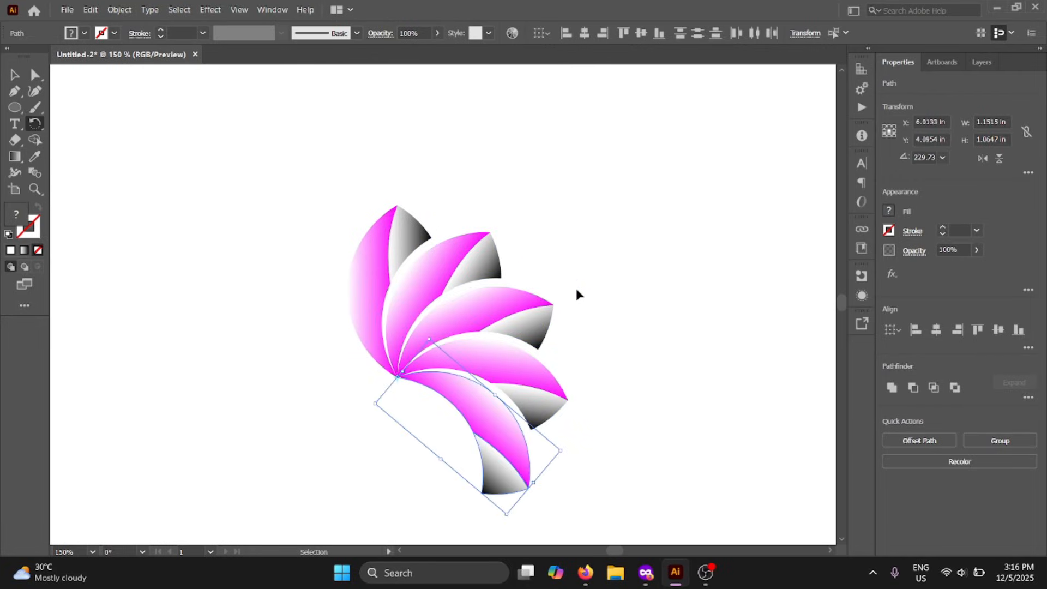
{"action": "key", "text": "ctrl+d"}
{"action": "key", "text": "ctrl+d"}
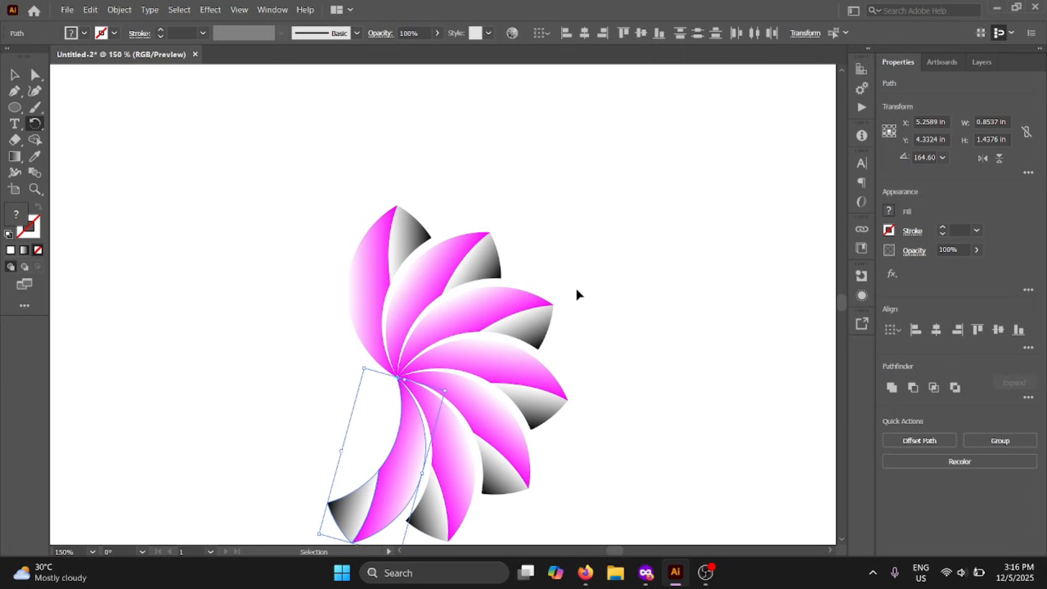
{"action": "key", "text": "ctrl+minus"}
{"action": "key", "text": "ctrl+d"}
{"action": "key", "text": "ctrl+d"}
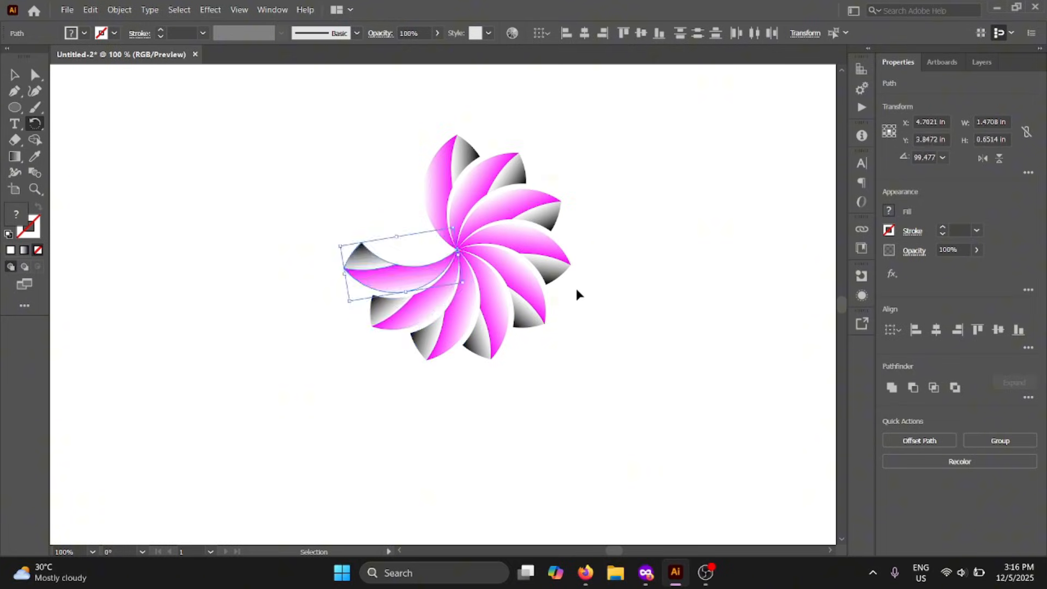
{"action": "key", "text": "ctrl+d"}
{"action": "key", "text": "ctrl+d"}
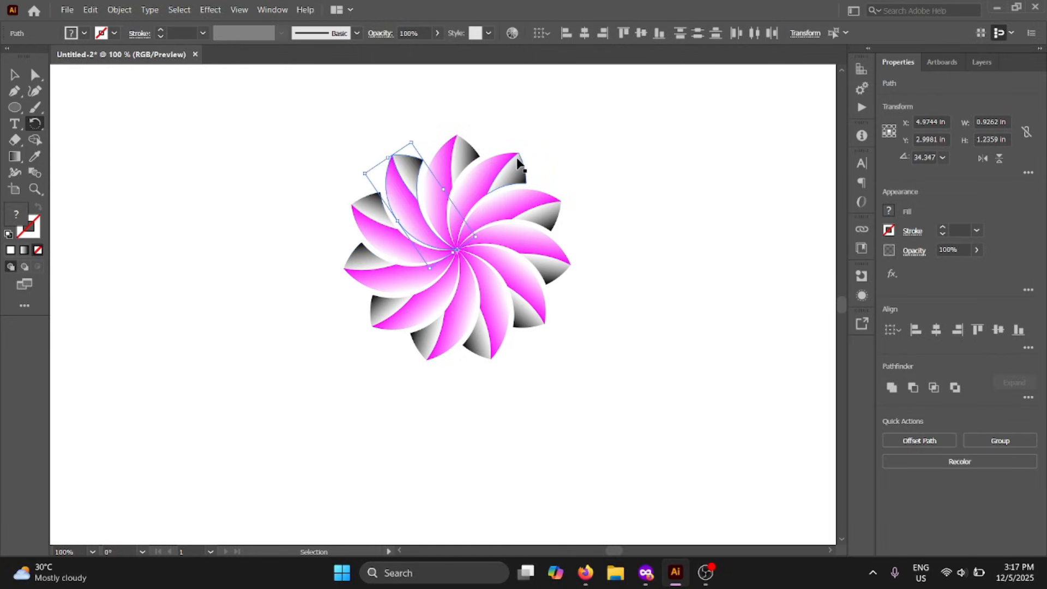
{"action": "scroll", "coordinate": [524, 163], "scroll_direction": "up", "scroll_amount": 2}
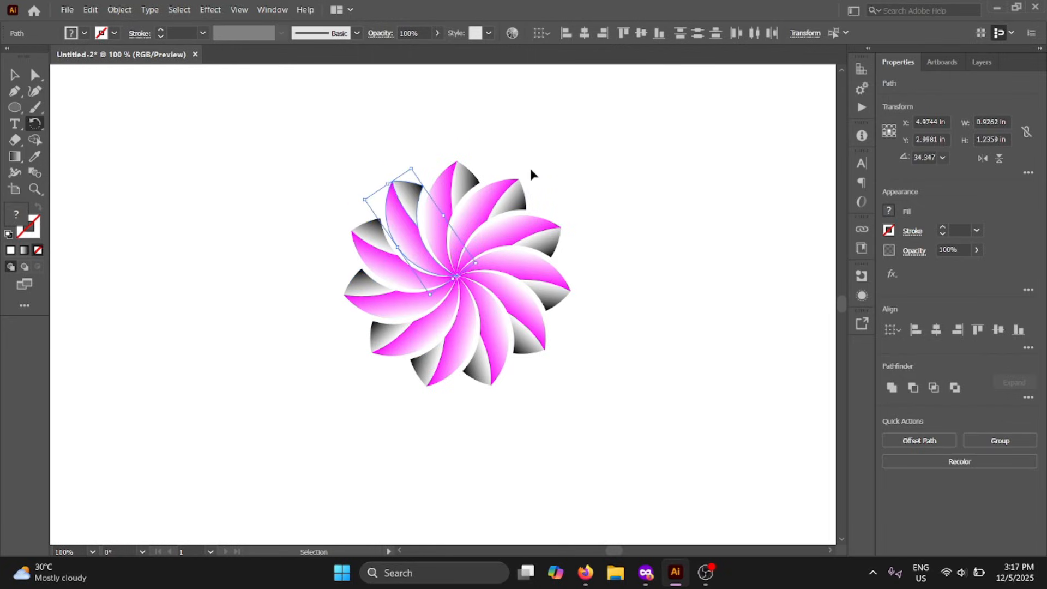
{"action": "key", "text": "ctrl+plus"}
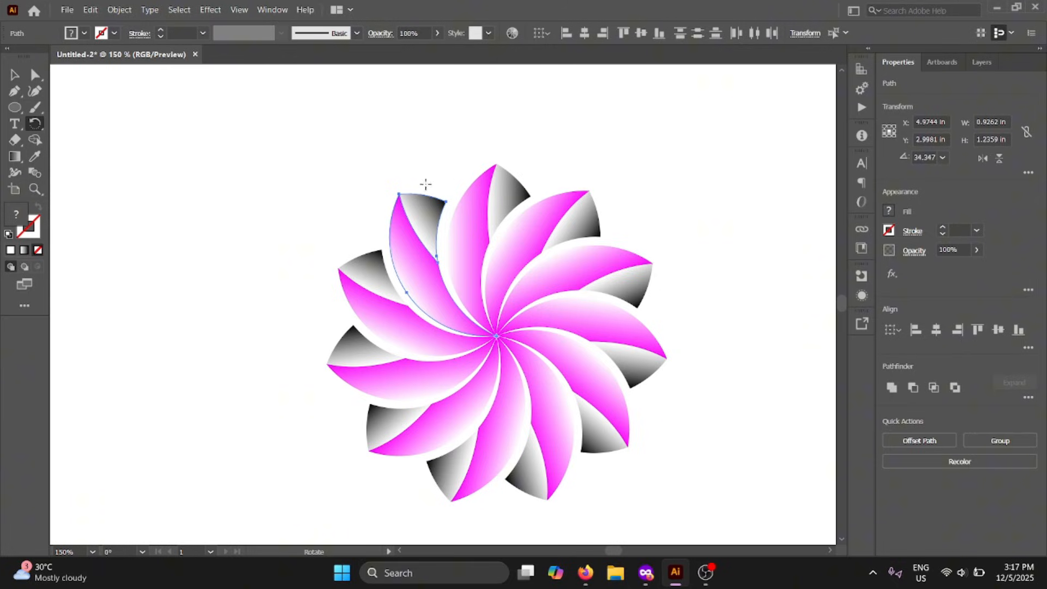
Step: Select all petals of the flower and enlarge the whole flower proportionally by about 20 percent
{"action": "left_click", "coordinate": [10, 75]}
{"action": "left_click", "coordinate": [240, 129]}
{"action": "scroll", "coordinate": [479, 205], "scroll_direction": "down", "scroll_amount": 1}
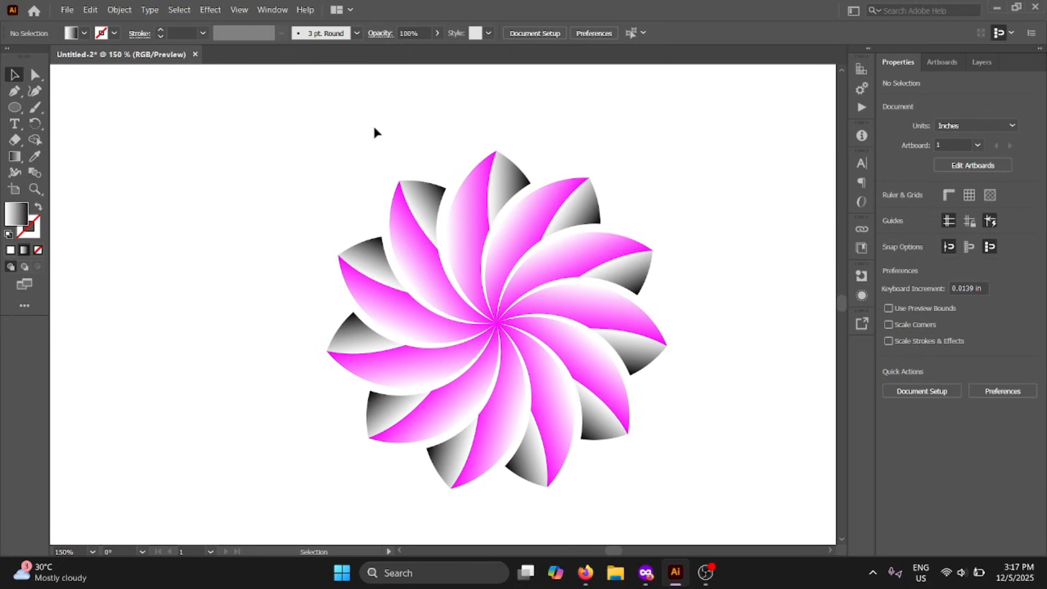
{"action": "left_click_drag", "start_coordinate": [267, 129], "coordinate": [684, 518]}
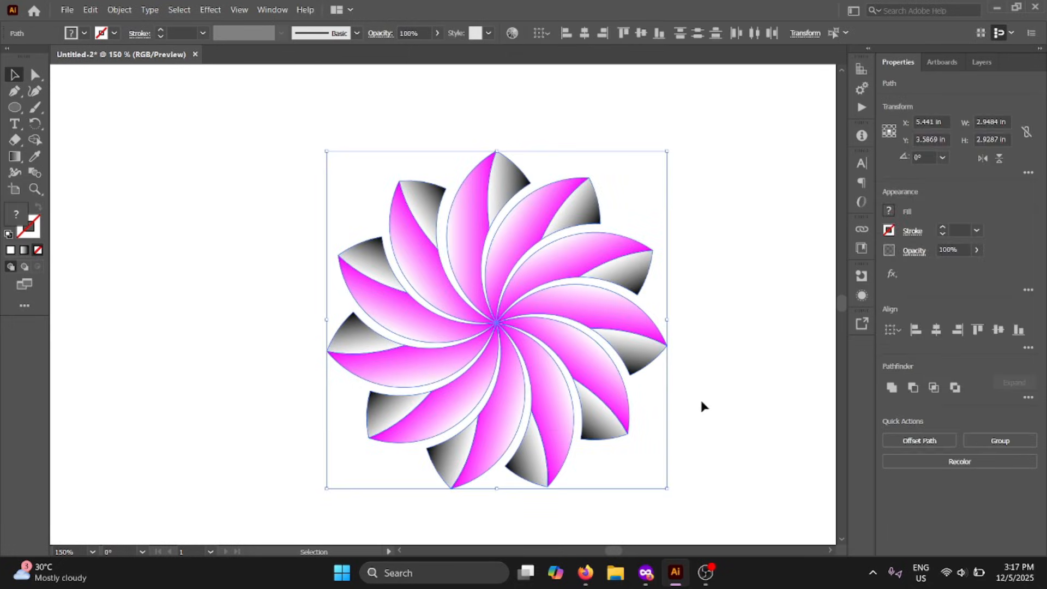
{"action": "left_click", "coordinate": [680, 278]}
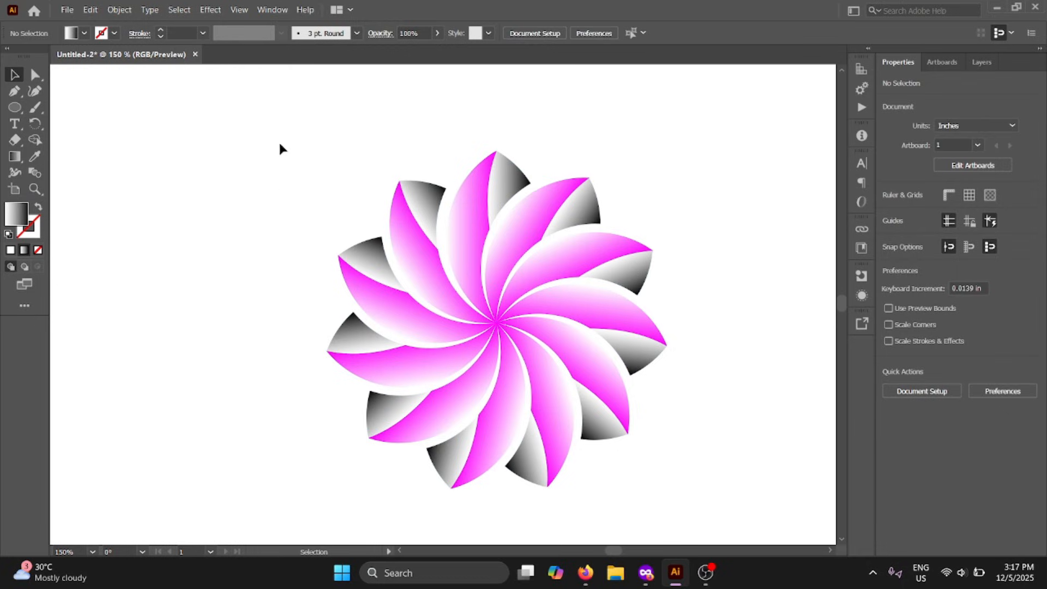
{"action": "left_click_drag", "start_coordinate": [280, 143], "coordinate": [765, 499]}
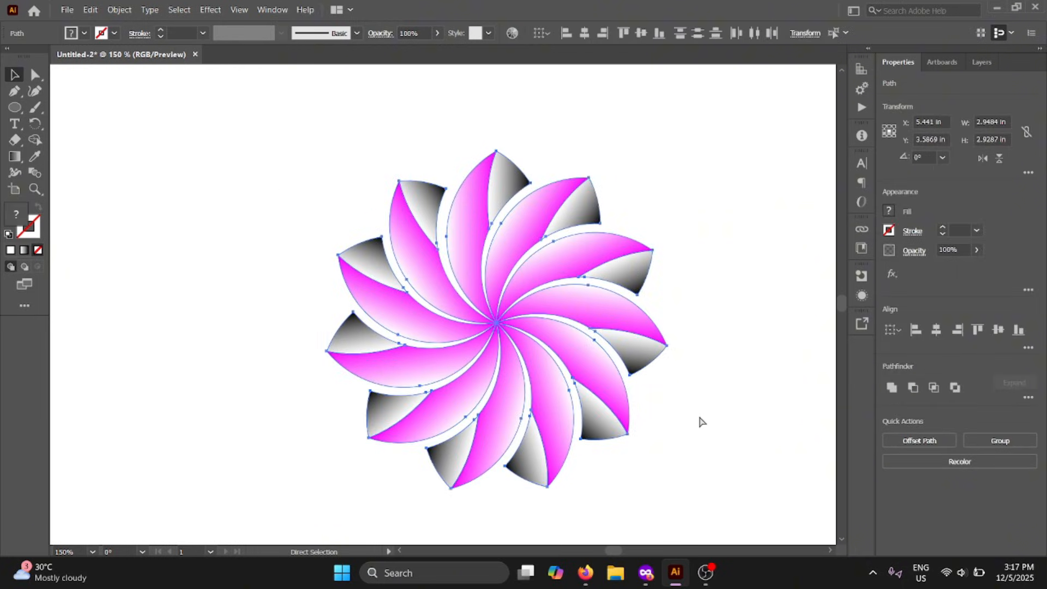
{"action": "key", "text": "ctrl+minus"}
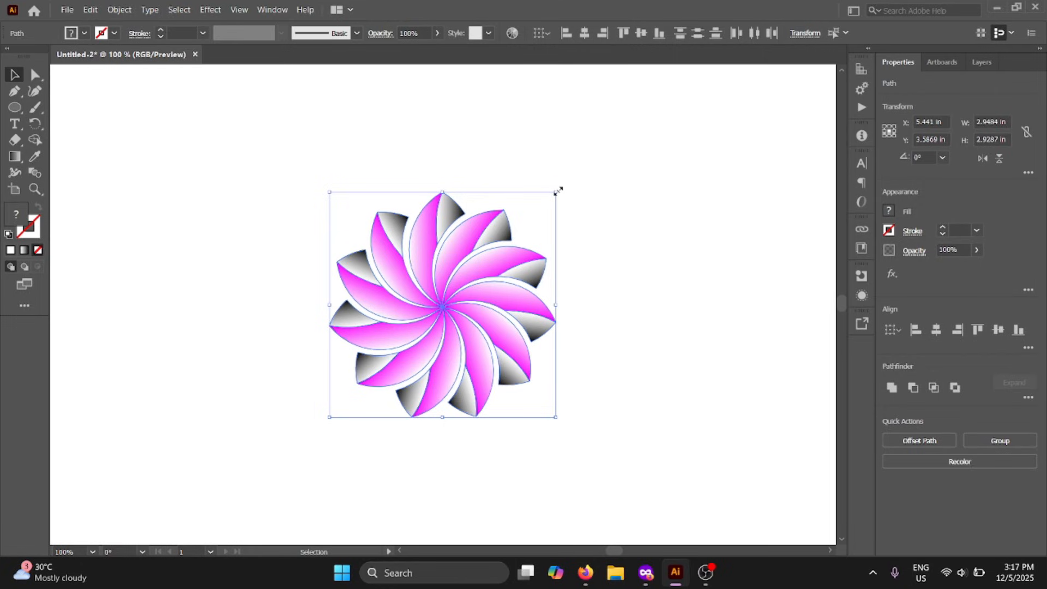
{"action": "left_click_drag", "start_coordinate": [556, 191], "coordinate": [678, 158]}
{"action": "key", "text": "ctrl+z"}
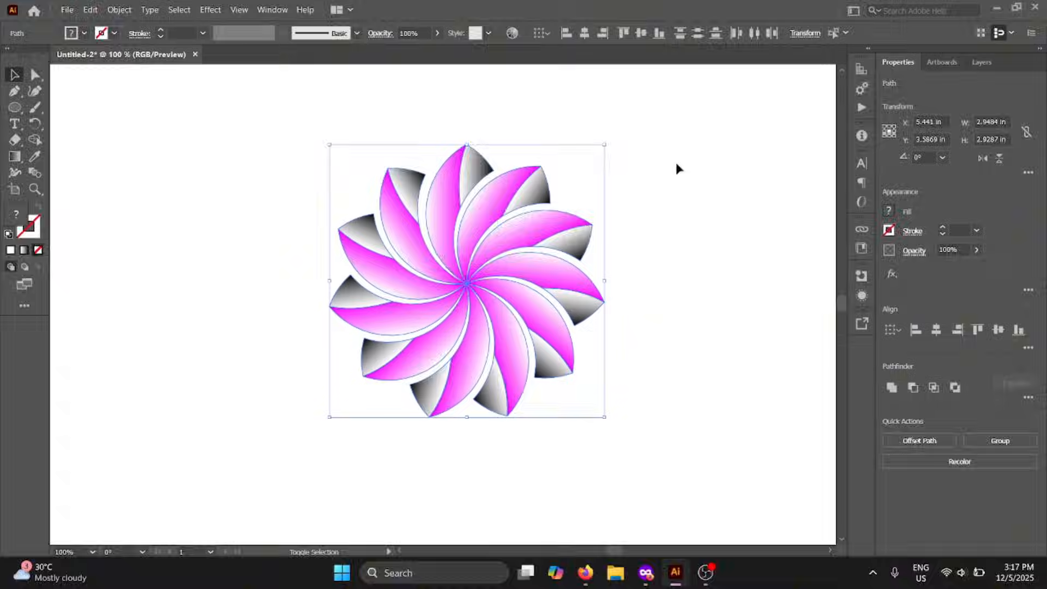